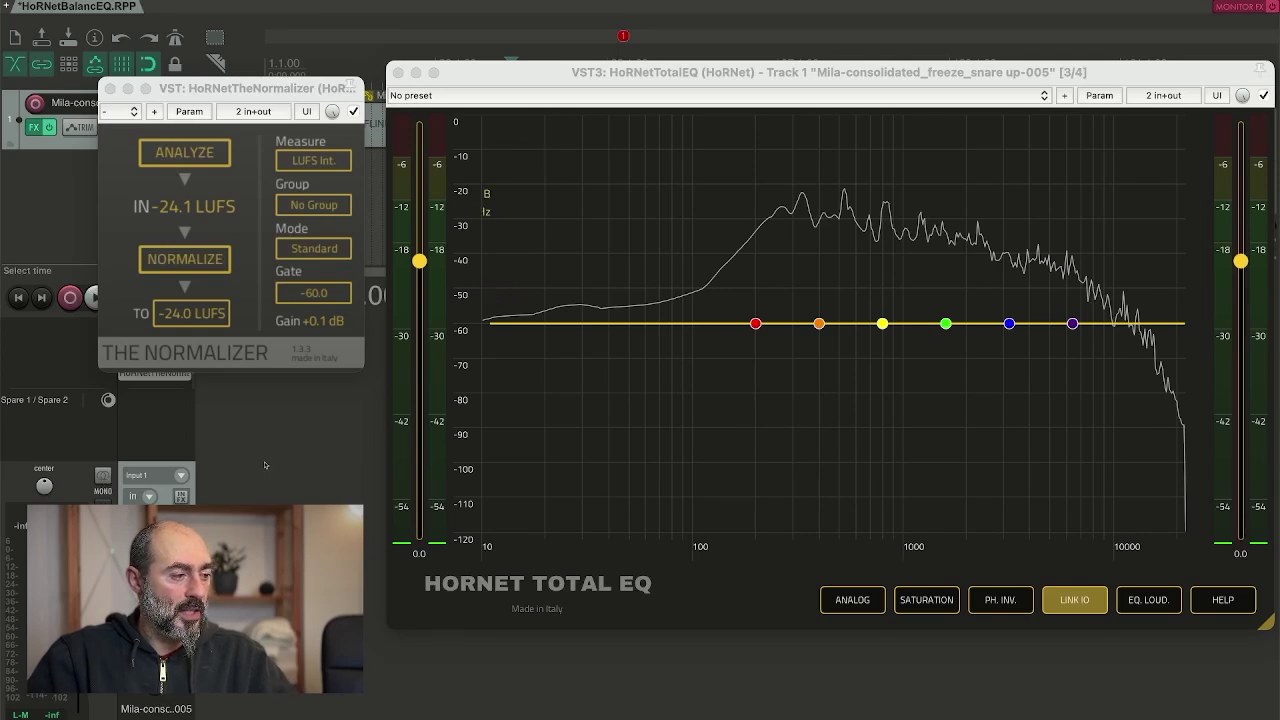
click(267, 409)
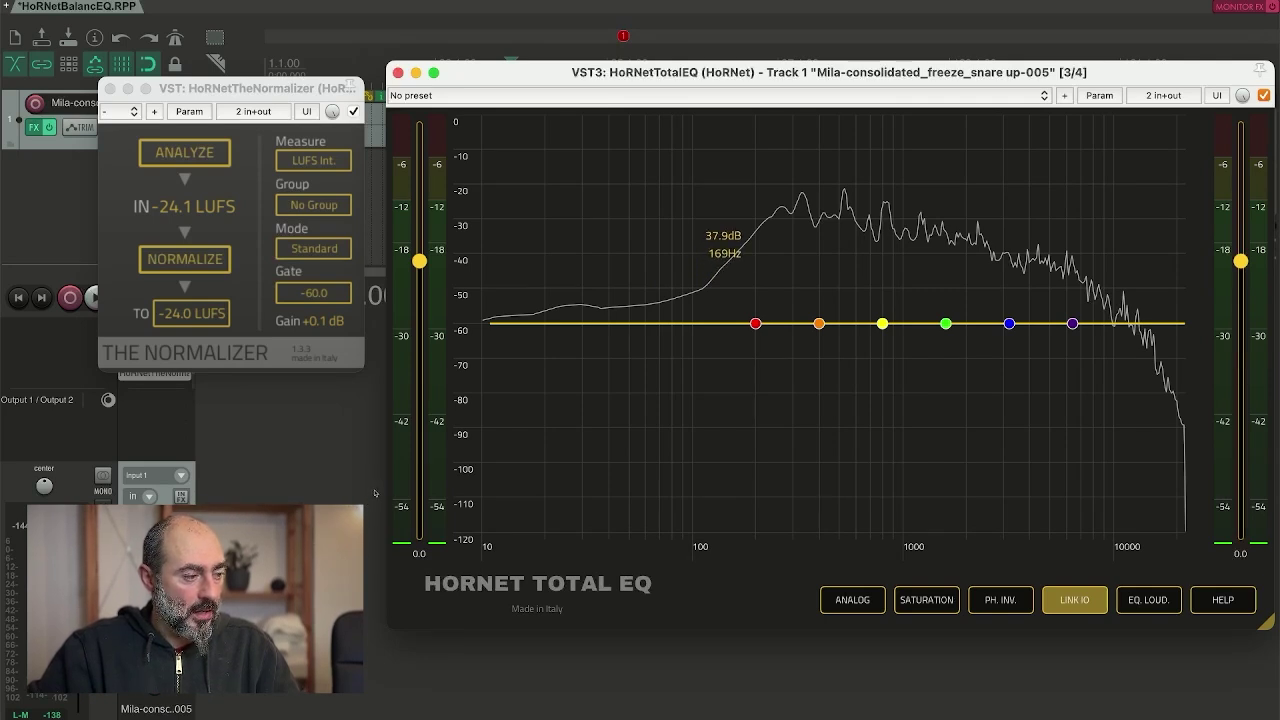
Add an EQ band at 179 Hz with the HP Reso. filter type and mute it.
click(755, 323)
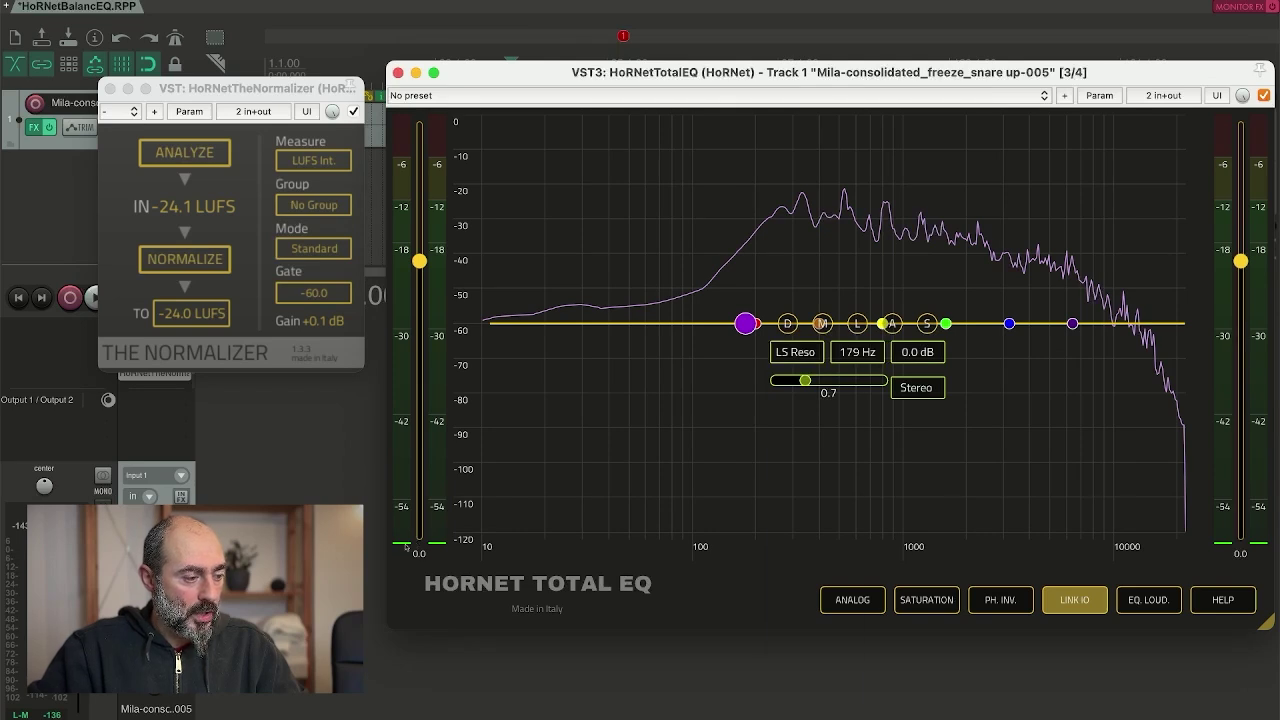
click(806, 353)
click(799, 492)
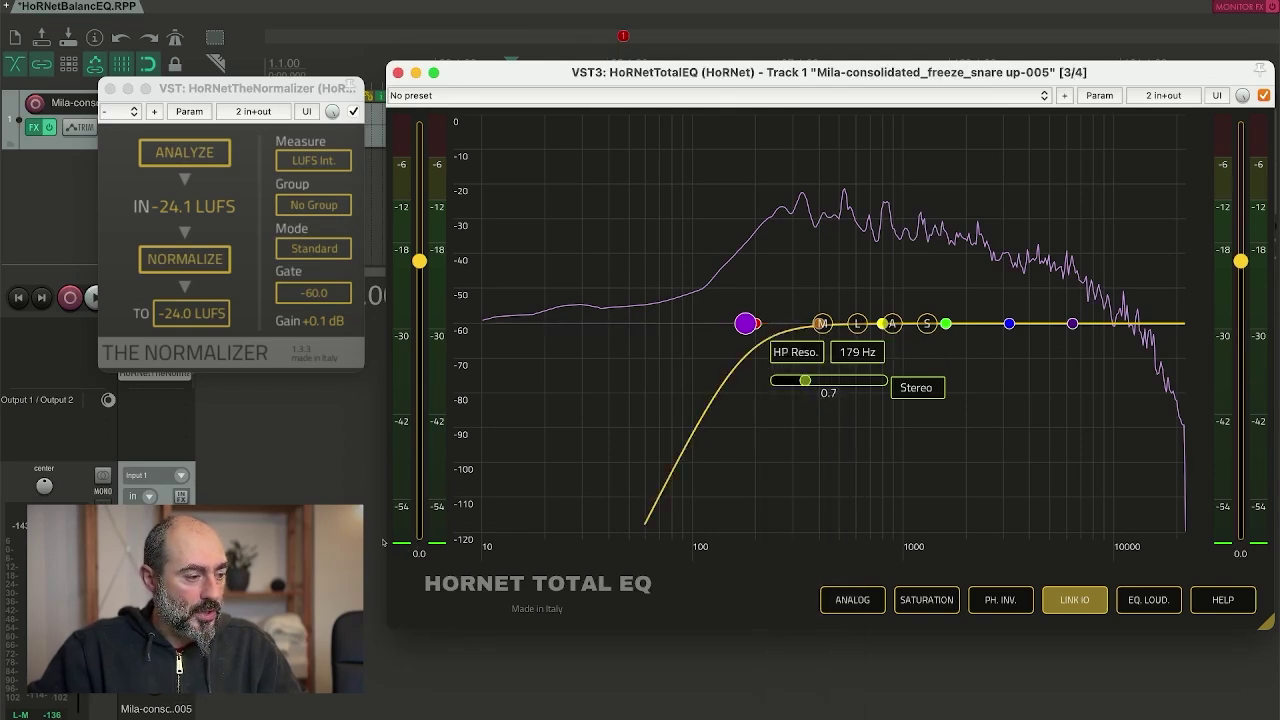
click(823, 323)
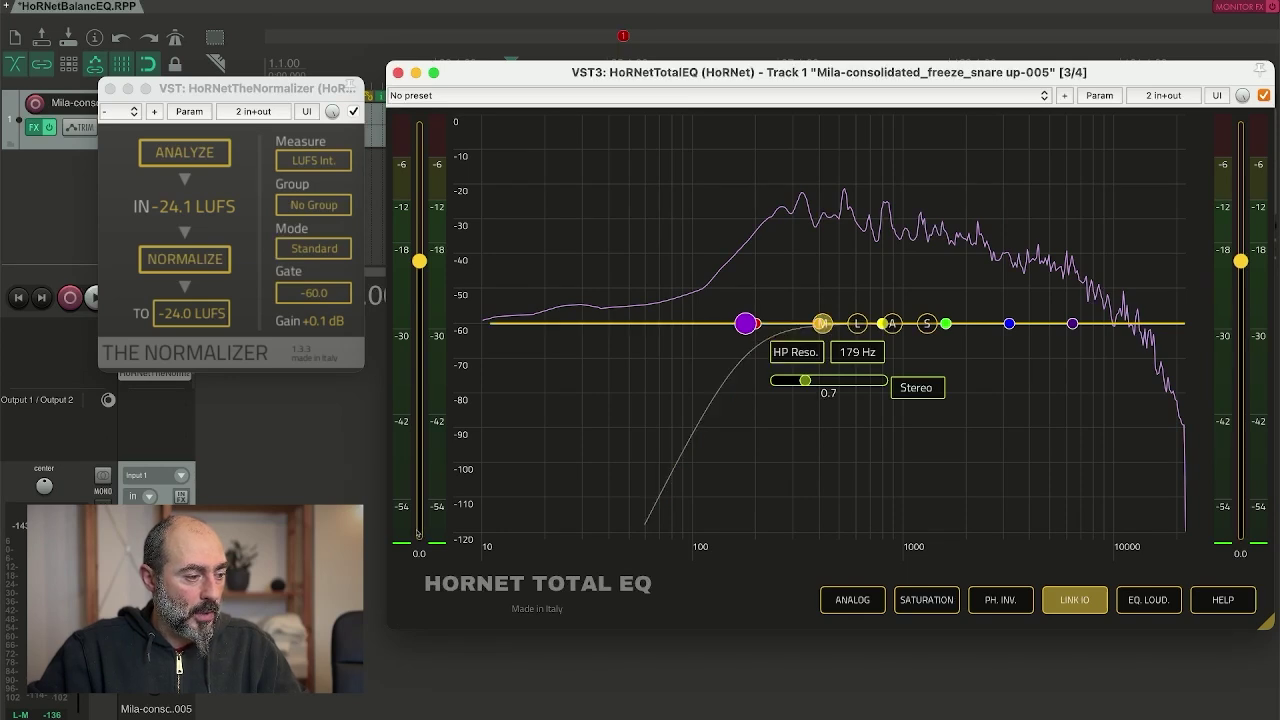
Isolate the 400 Hz Bell band for listening and set the Normalizer target to -32 LUFS.
click(777, 281)
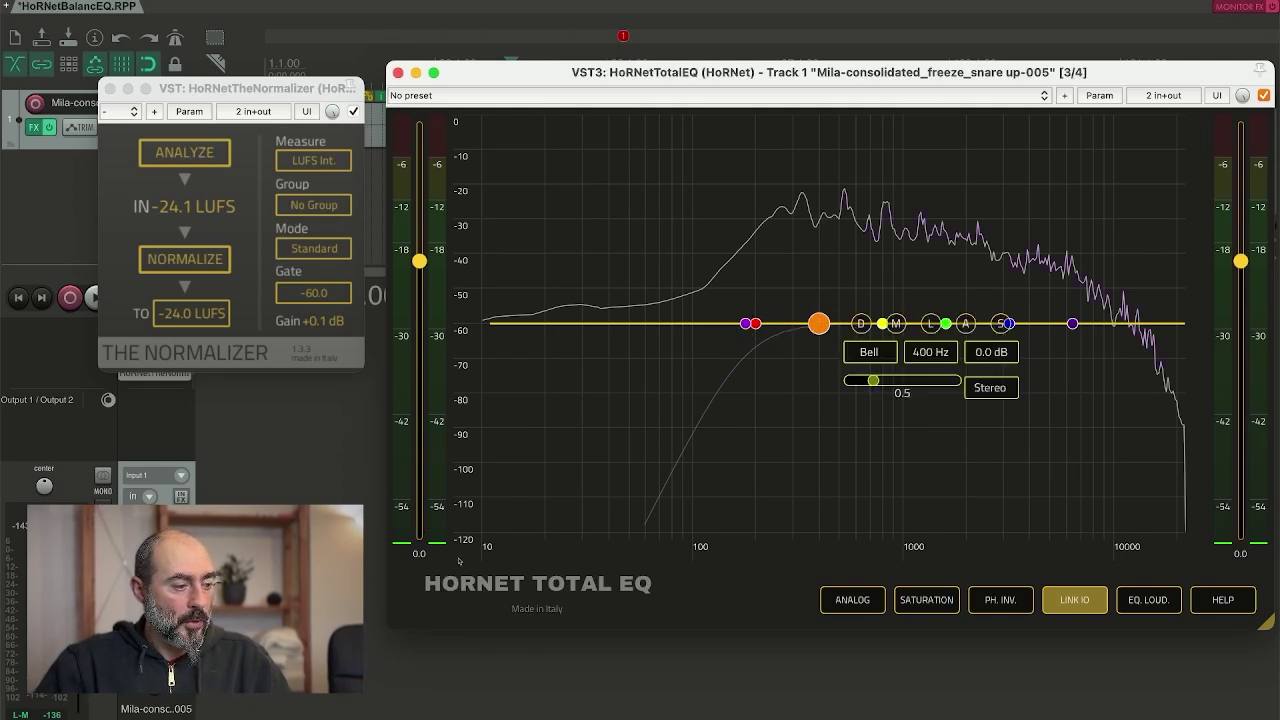
click(931, 324)
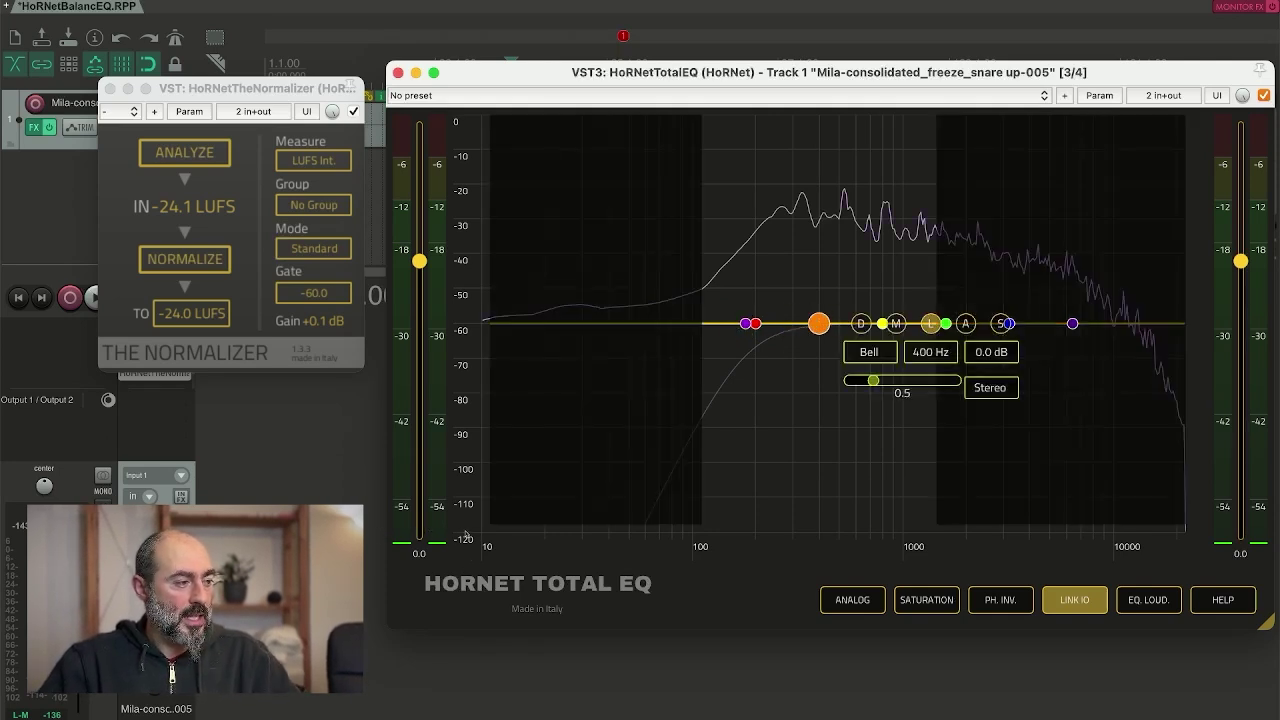
click(193, 360)
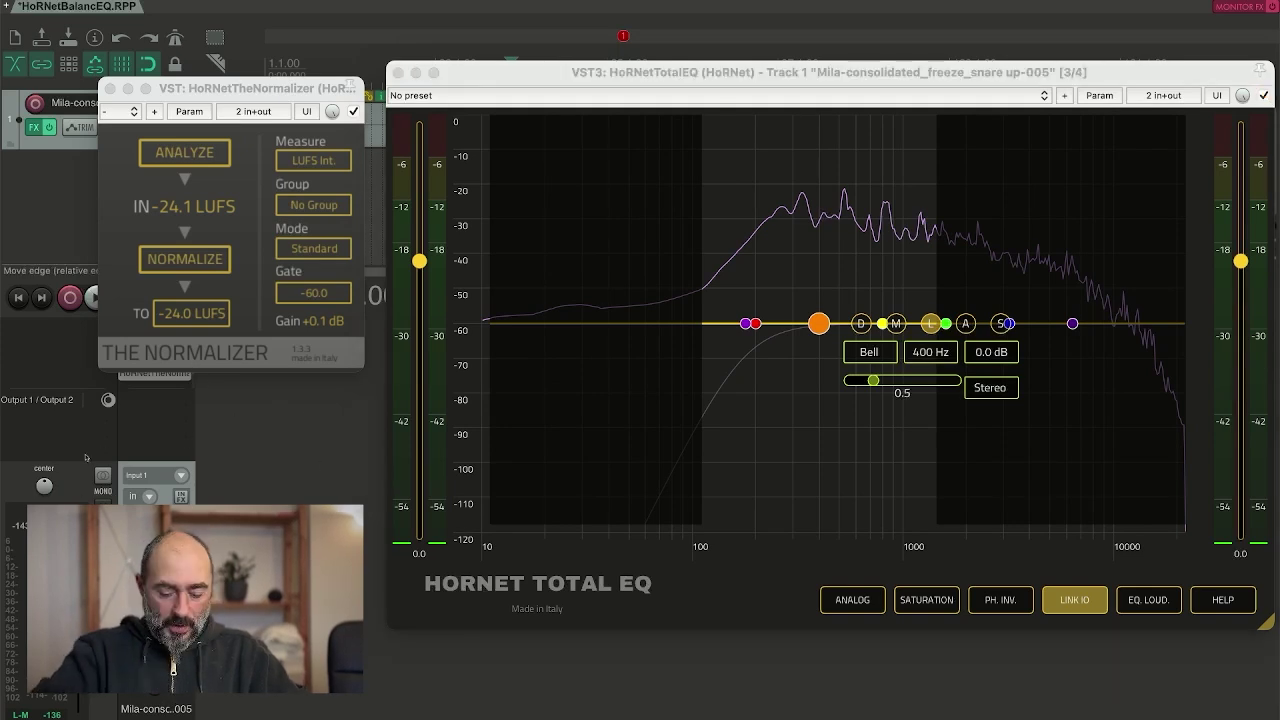
click(191, 313)
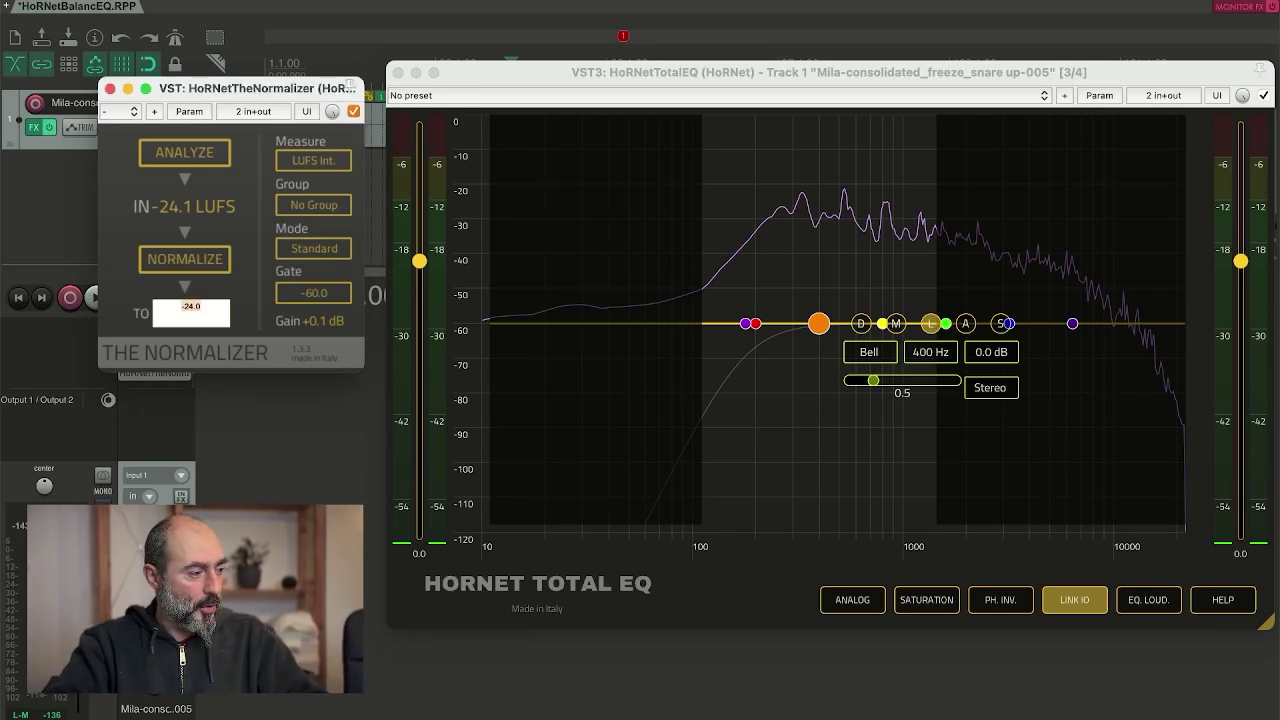
text(-1)
text(2)
key(Return)
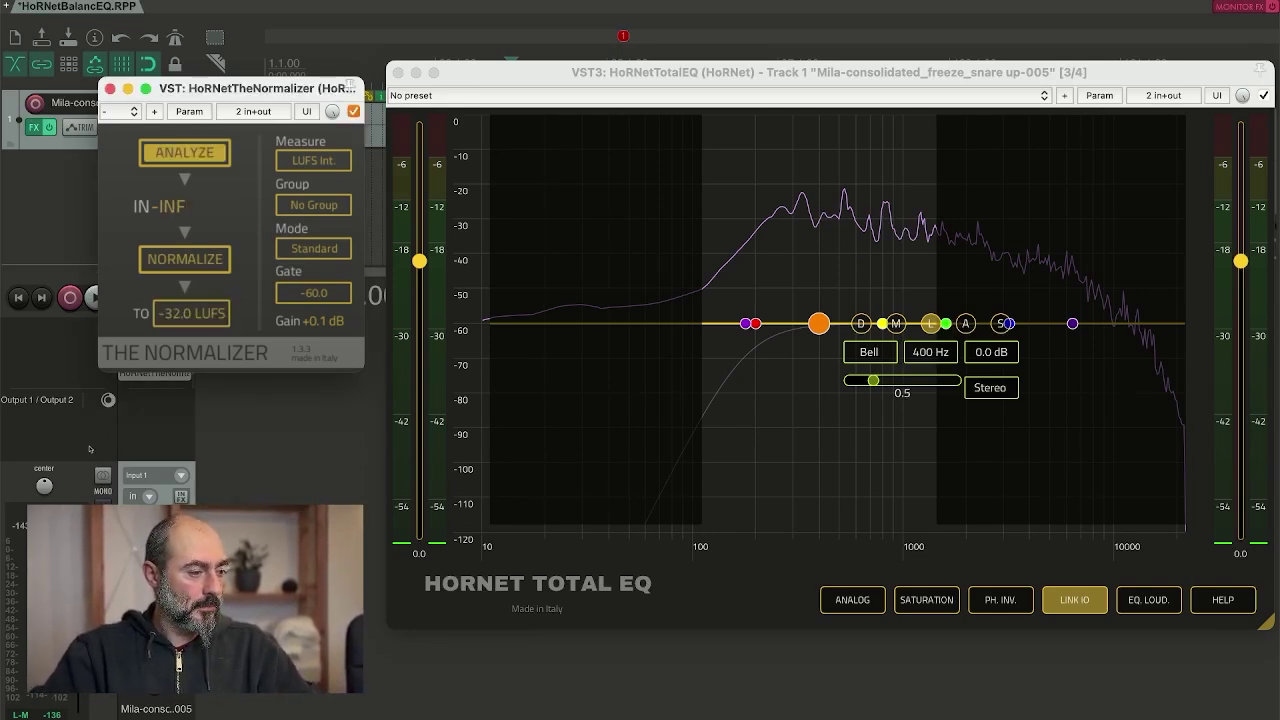
Play the track to analyze the isolated band's loudness and set the 400 Hz band's gain to -0.9 dB.
key(space)
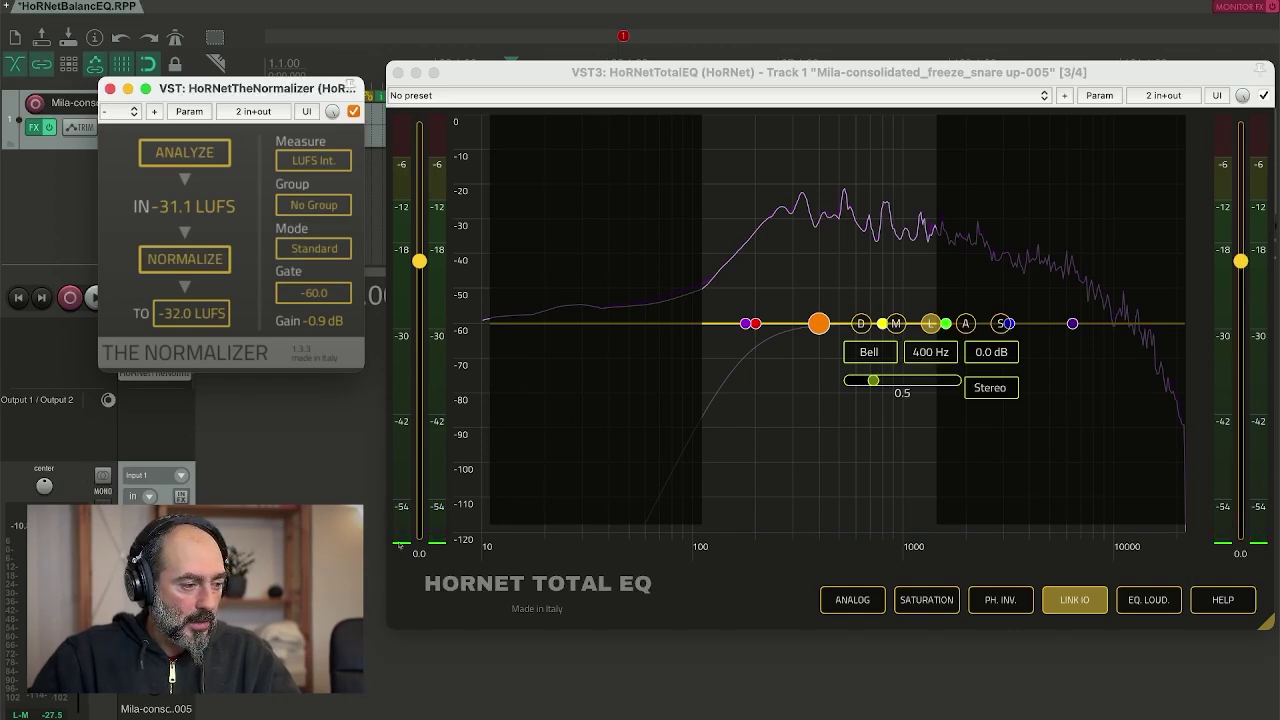
click(481, 549)
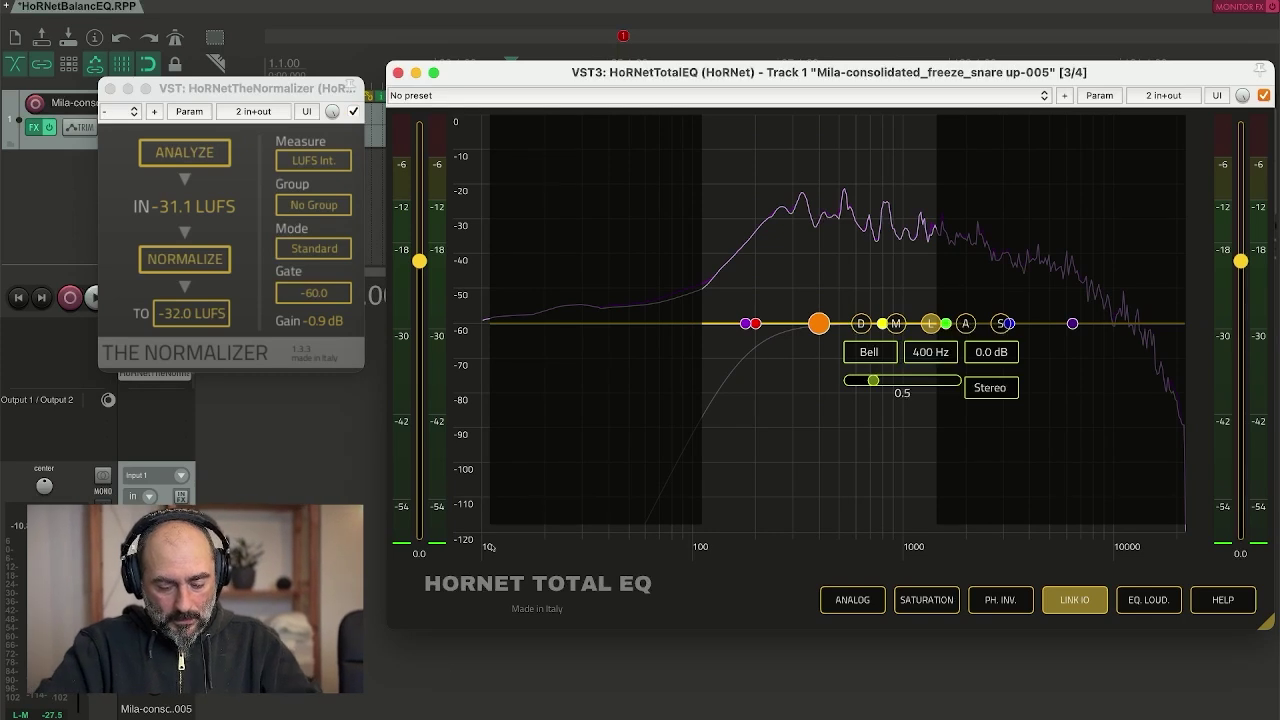
double_click(991, 352)
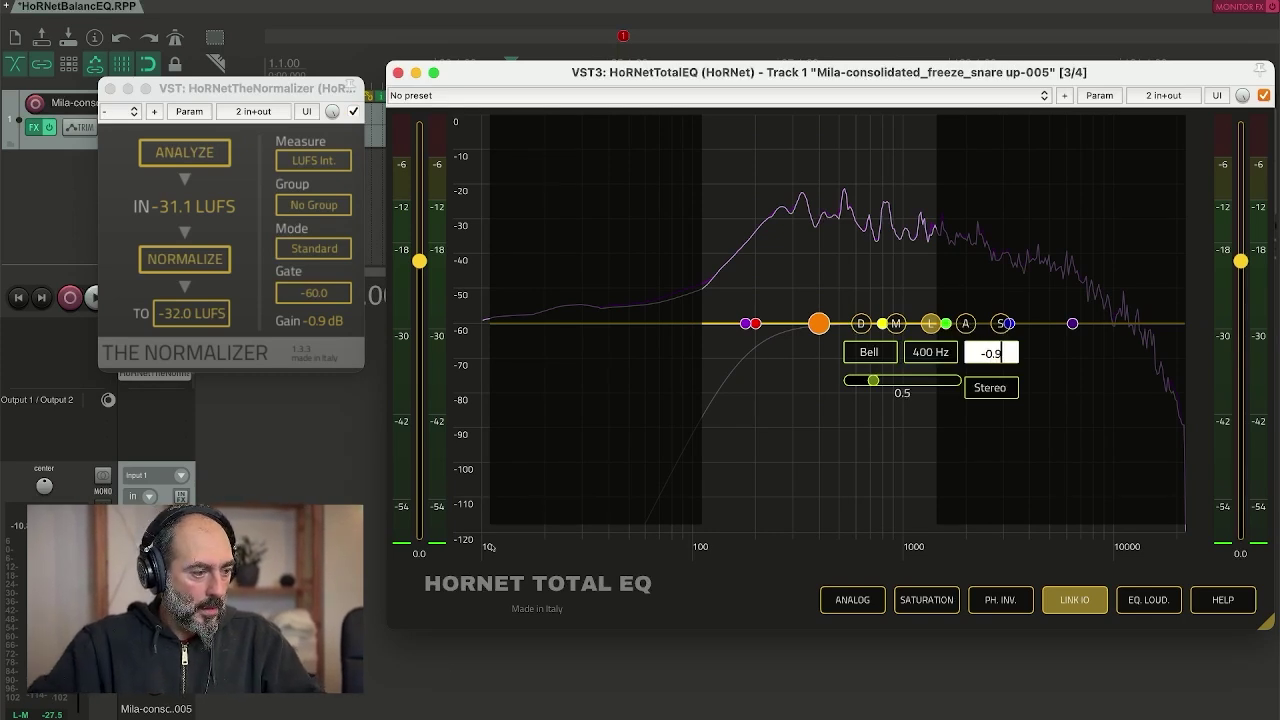
key(Return)
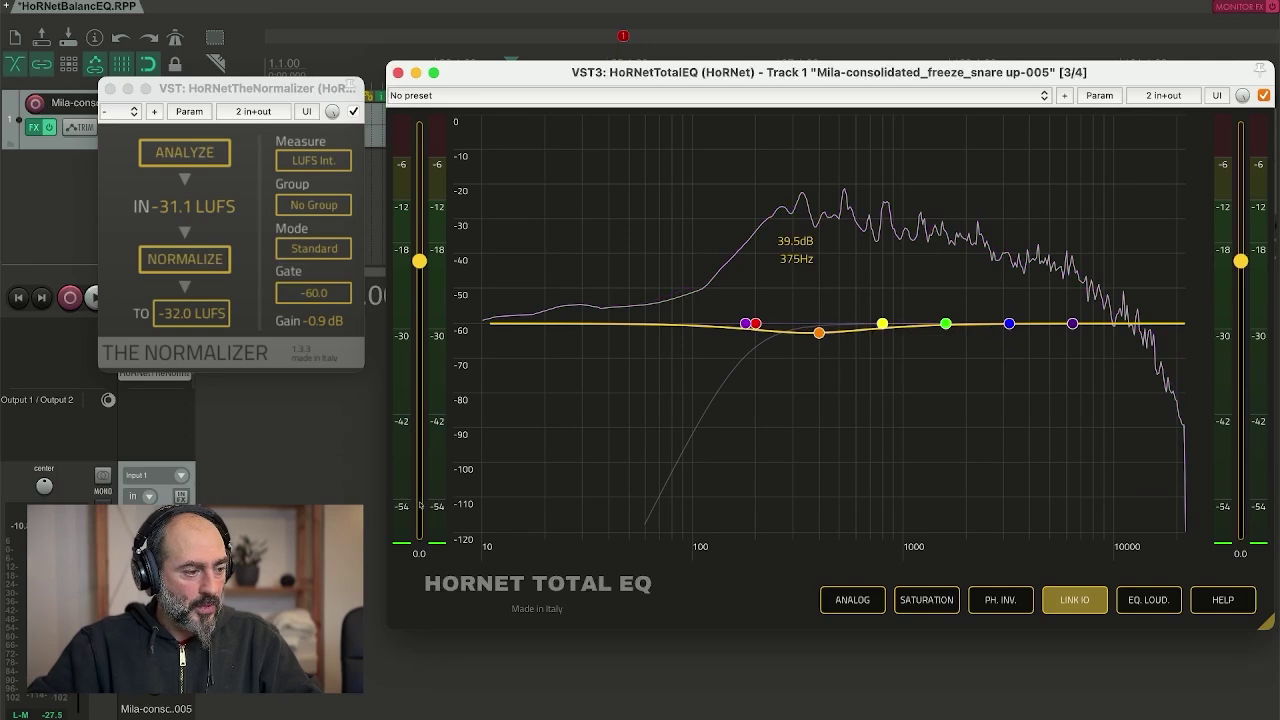
Isolate the 800 Hz band for listening and start a new loudness analysis with a -33 LUFS target.
mouse_move(880, 323)
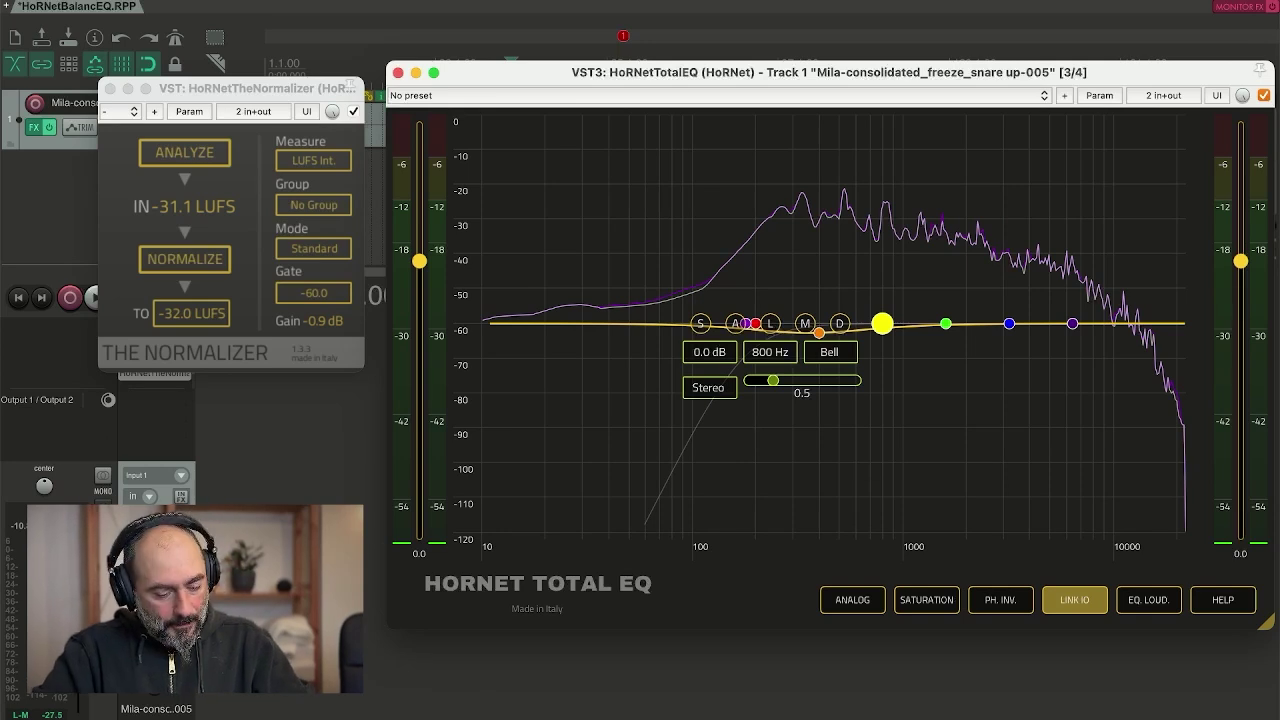
double_click(191, 313)
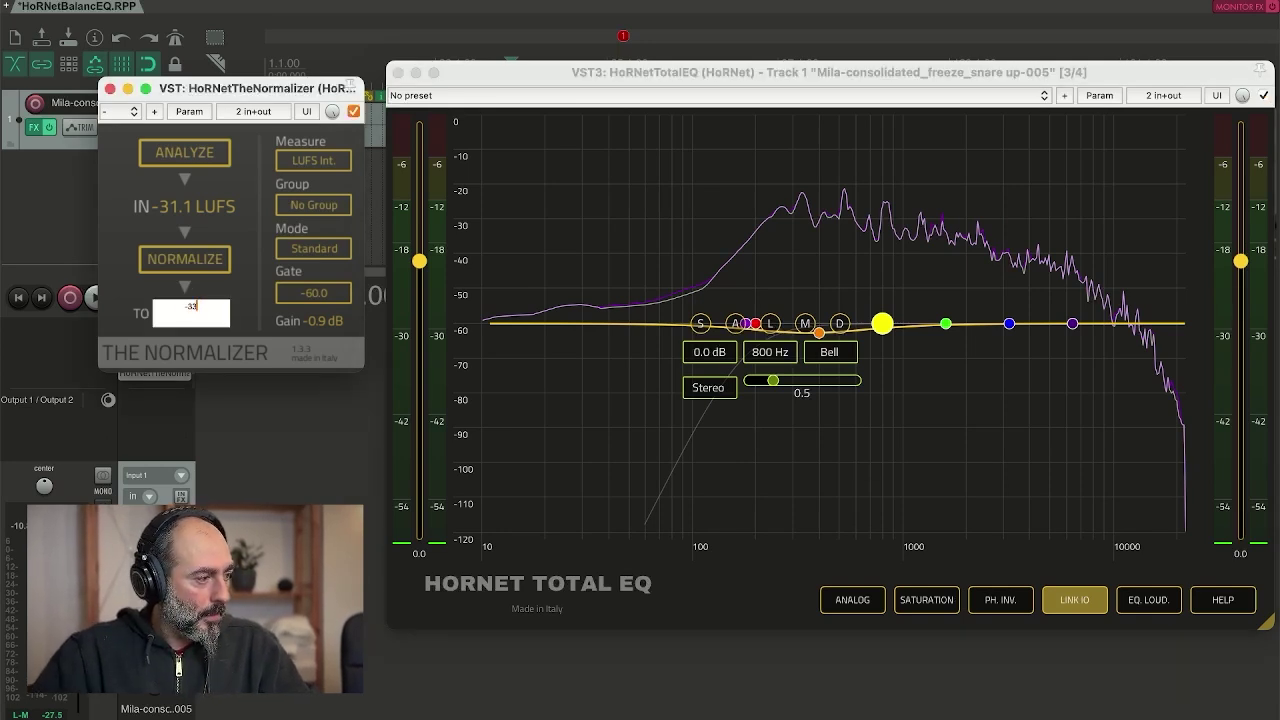
key(Return)
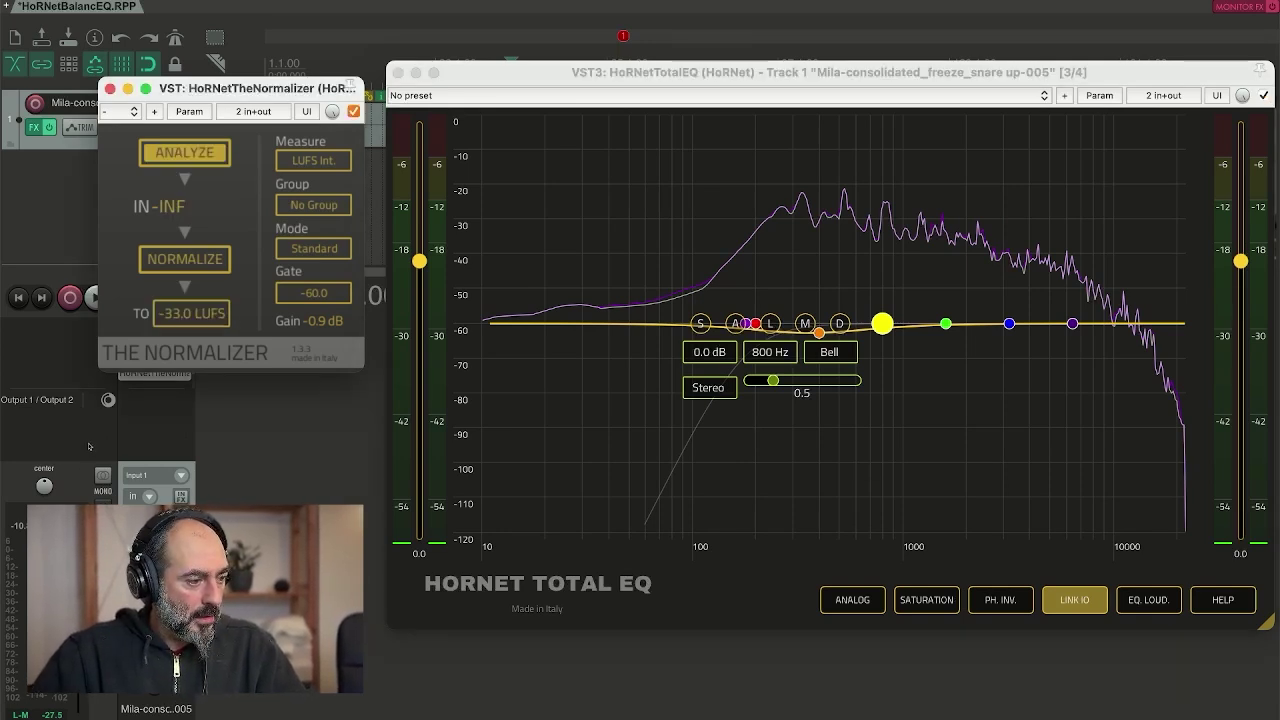
click(389, 533)
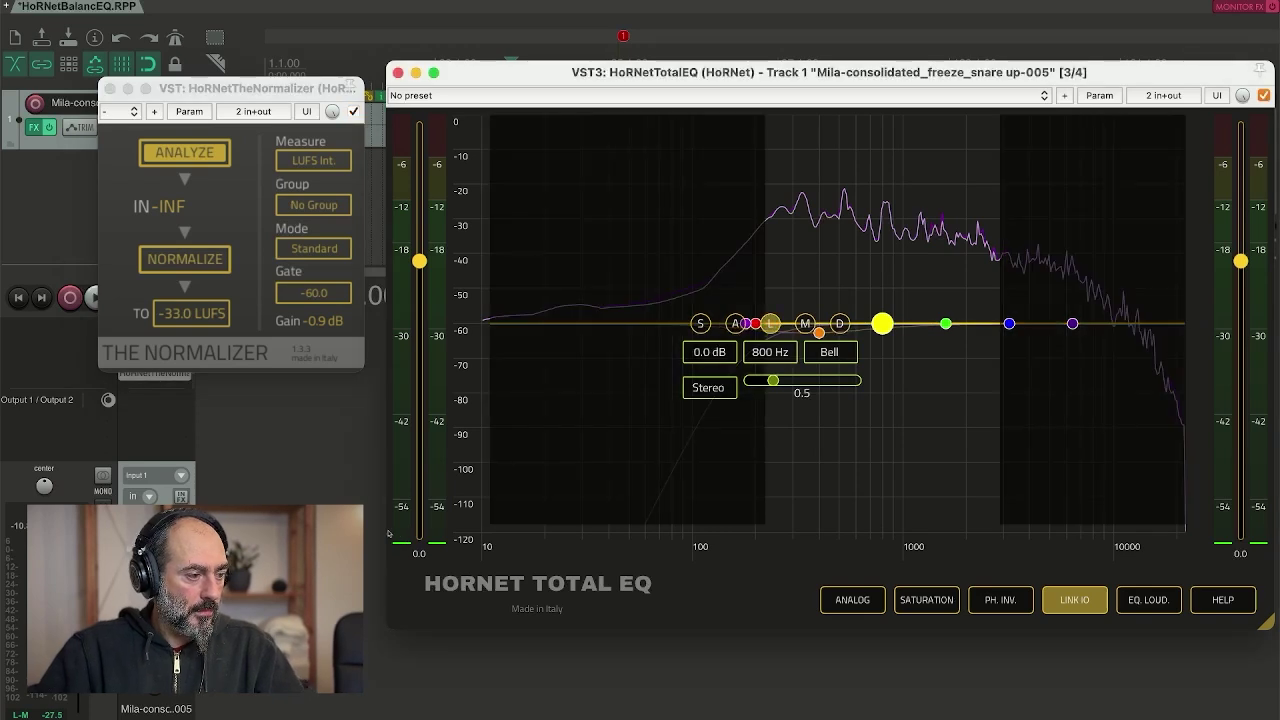
Play the track through the running analysis and set the 800 Hz band's gain to -1.8 dB.
key(space)
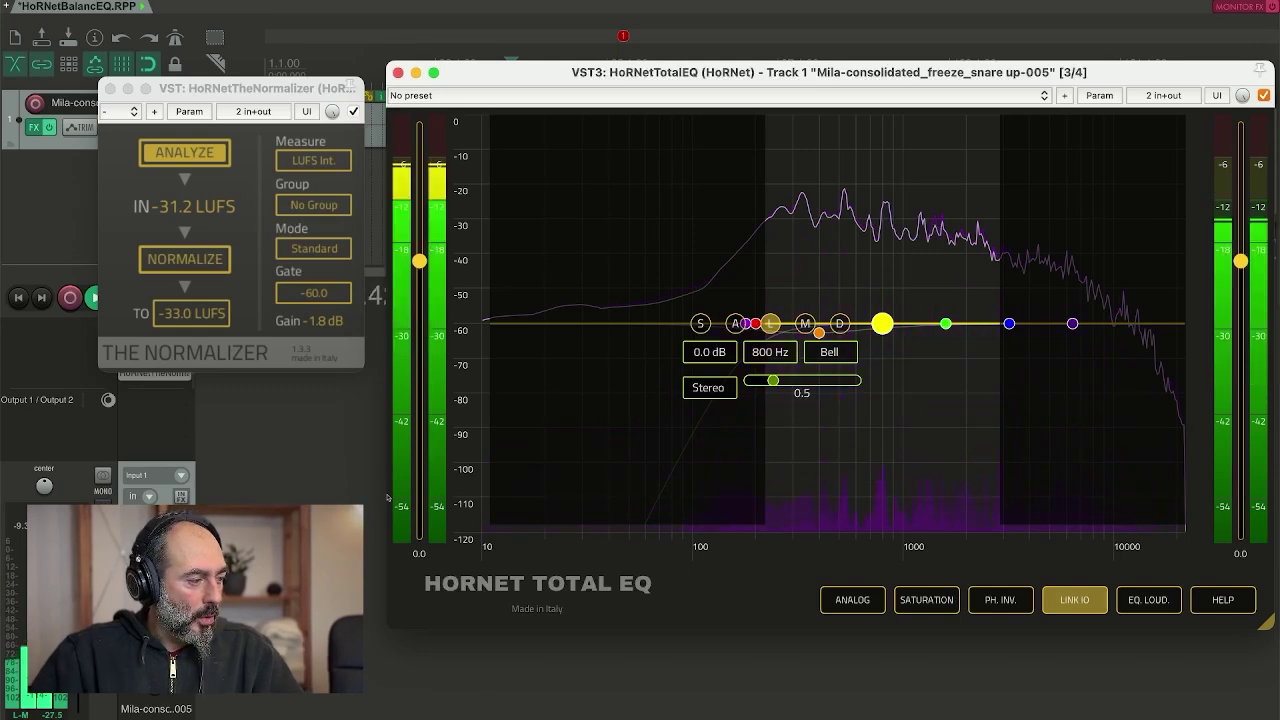
key(space)
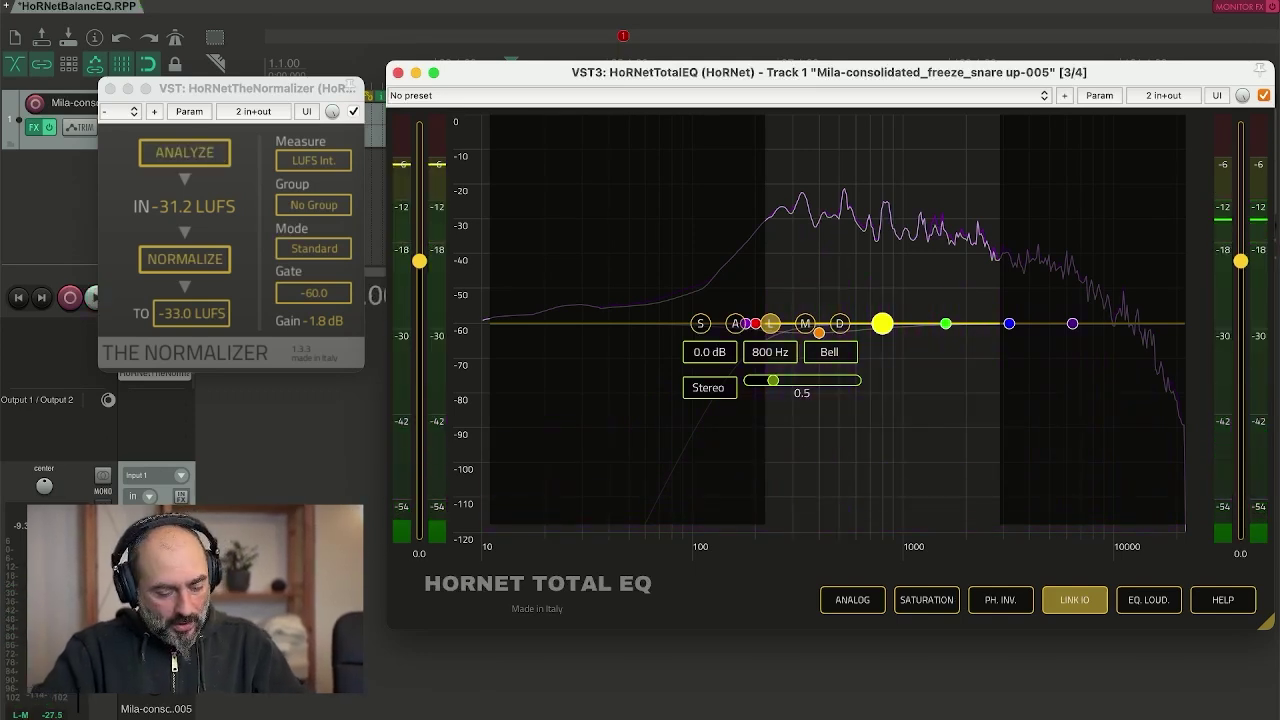
click(709, 352)
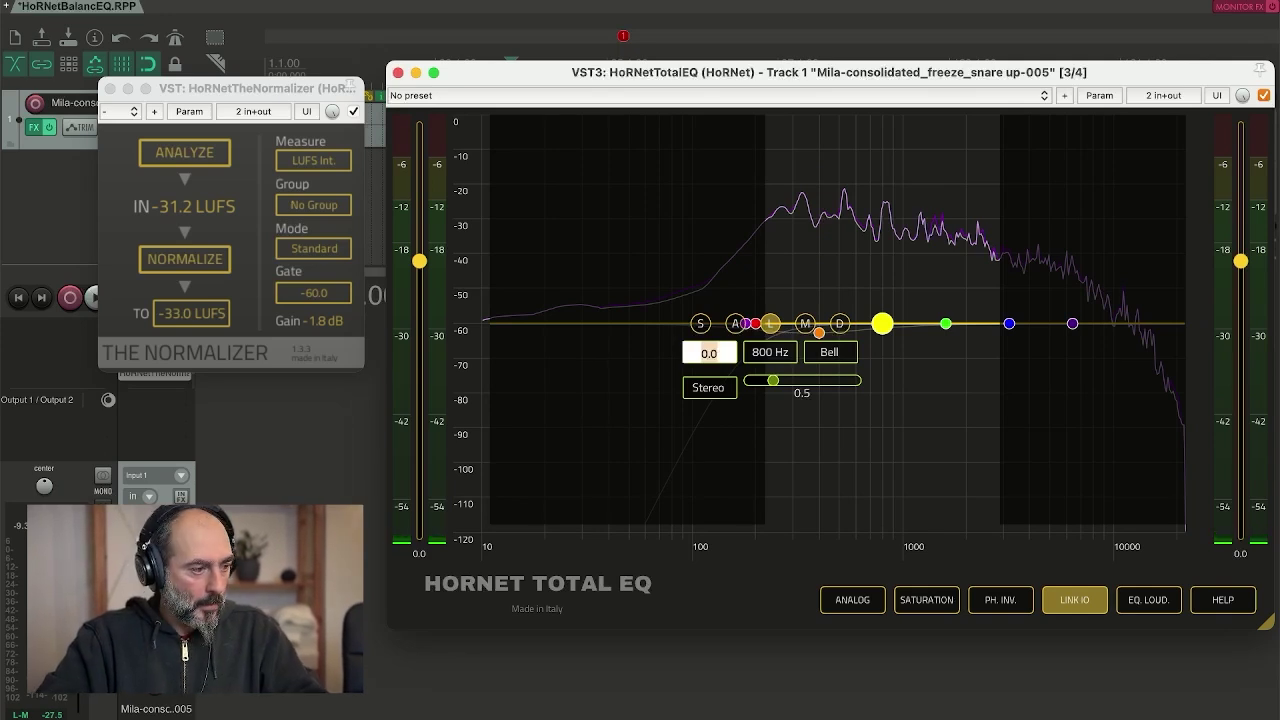
text(-1.8)
key(Return)
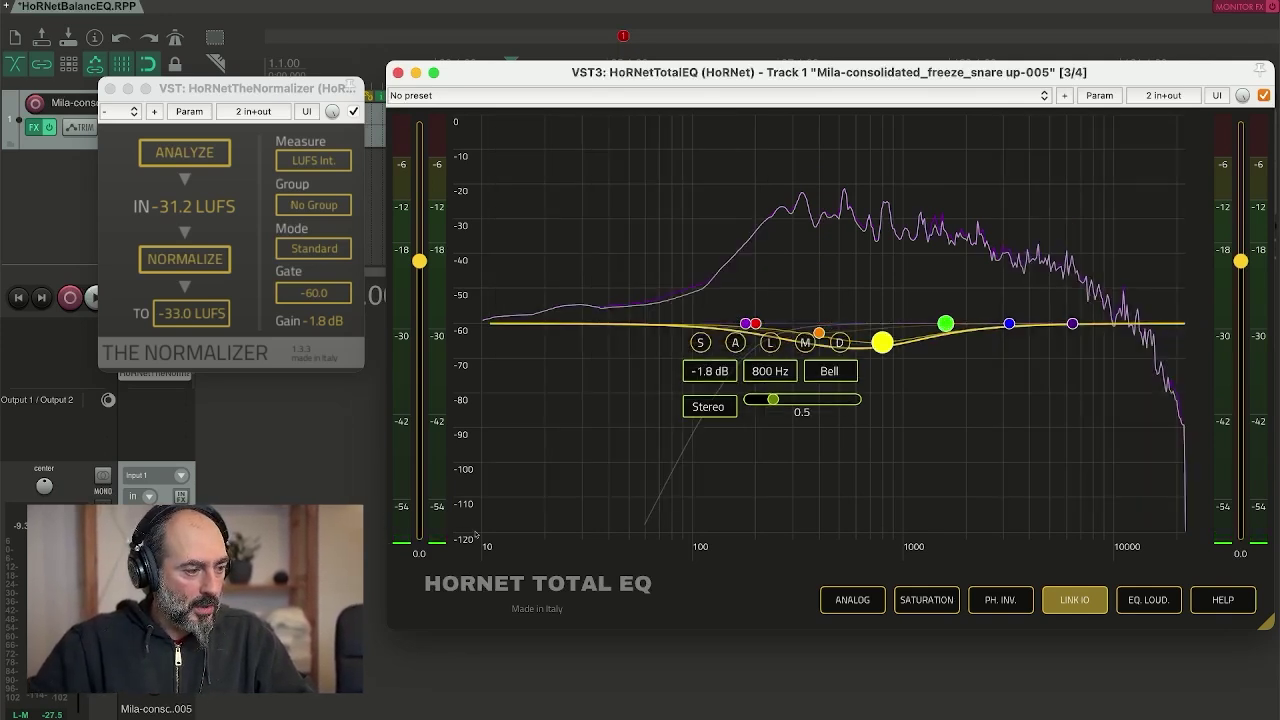
Isolate the 1600 Hz band and analyze its loudness with the Normalizer during playback.
click(945, 323)
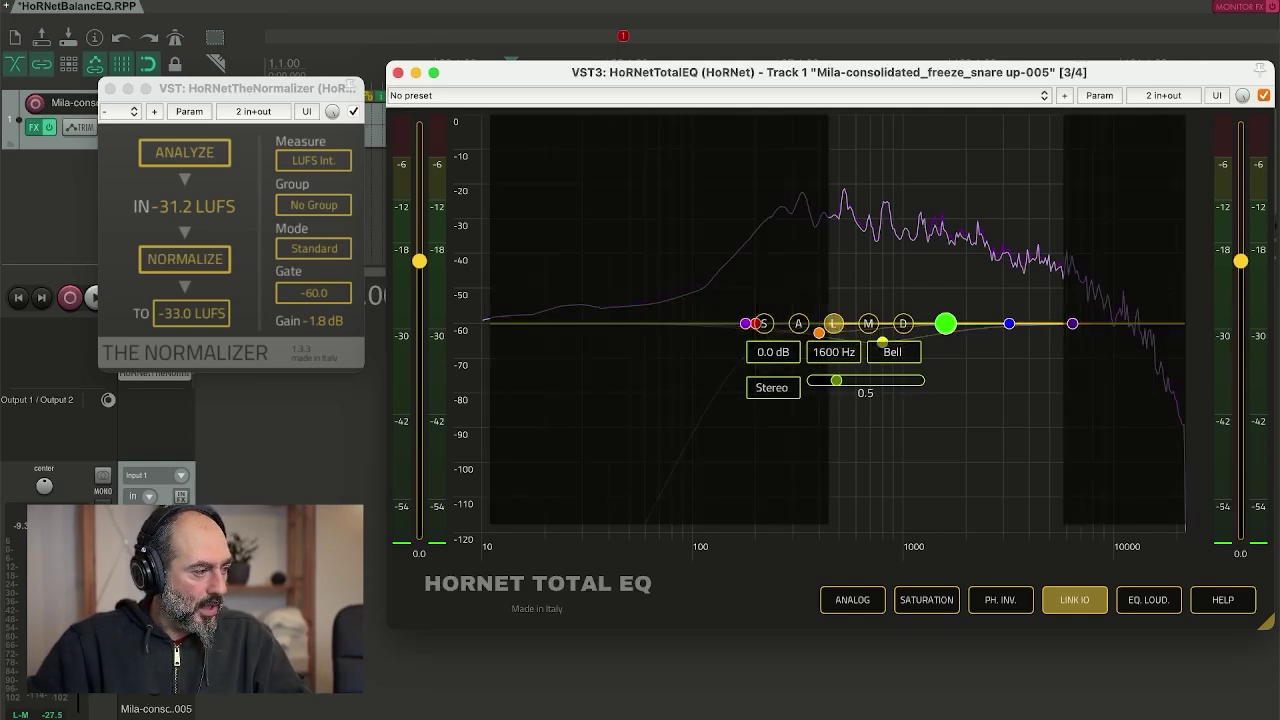
click(184, 153)
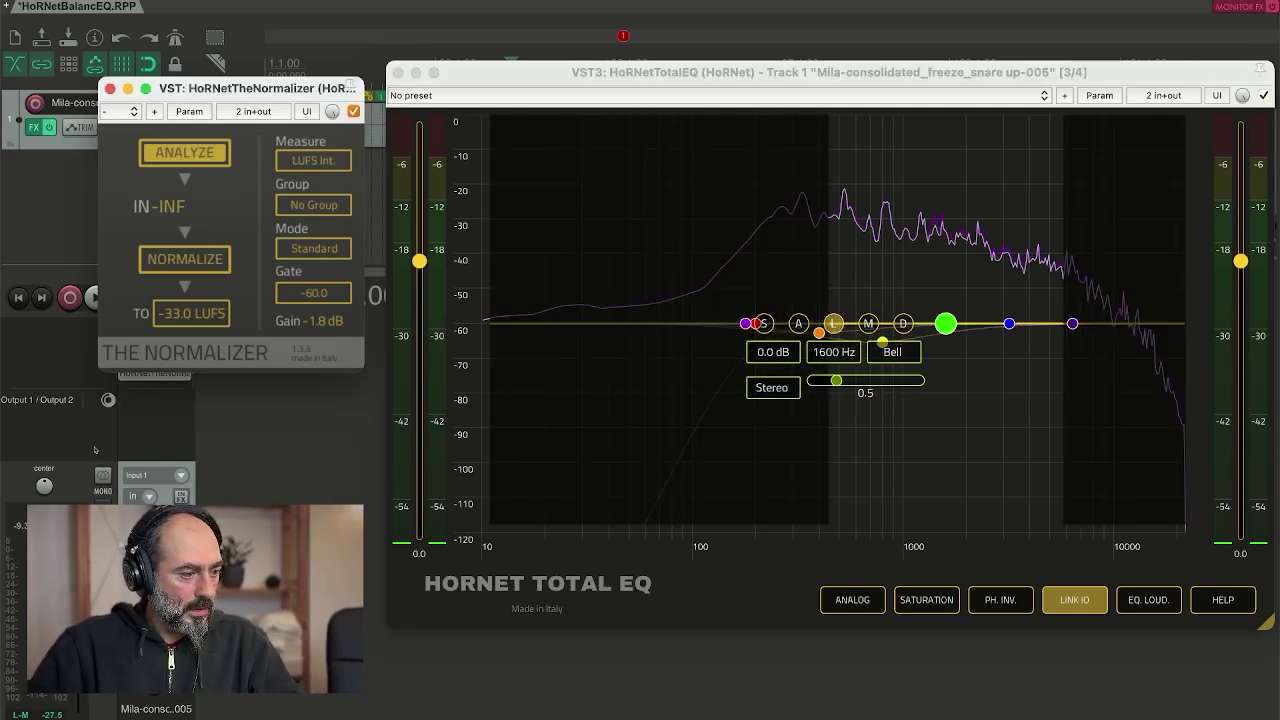
key(space)
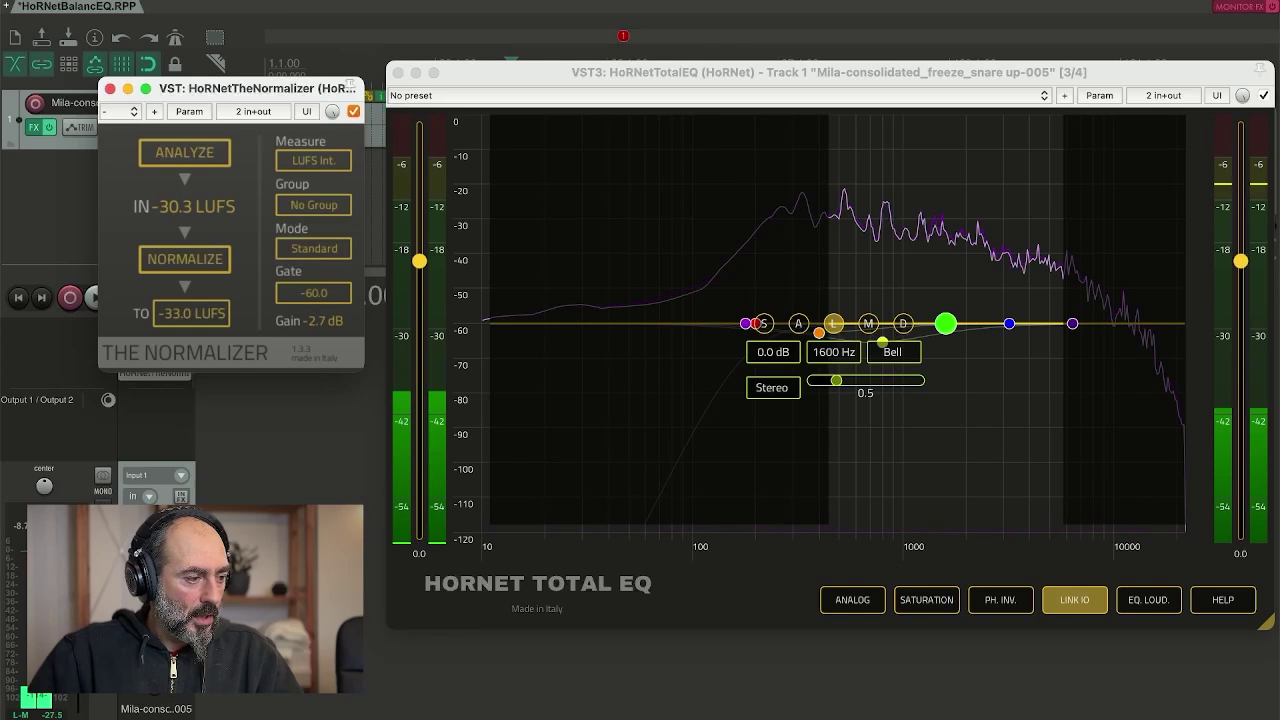
Set the 1600 Hz band's gain to -2.7 dB and turn off its isolated listening.
click(388, 547)
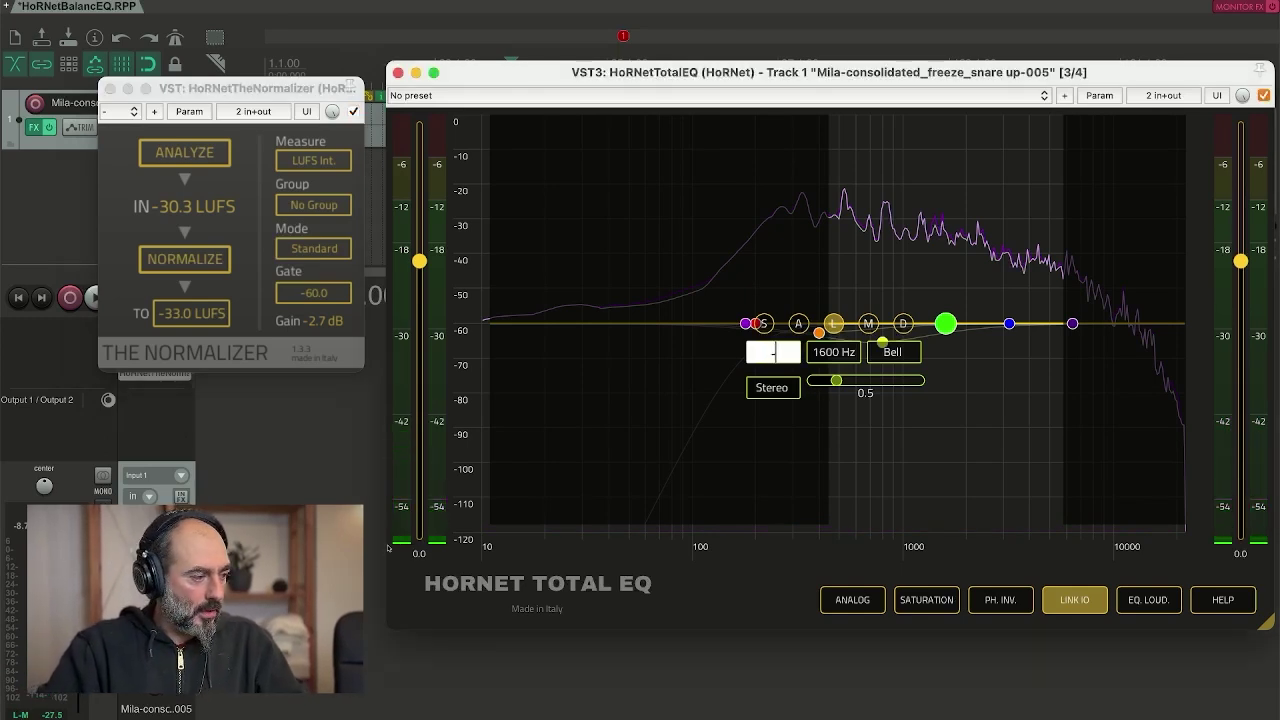
key(Return)
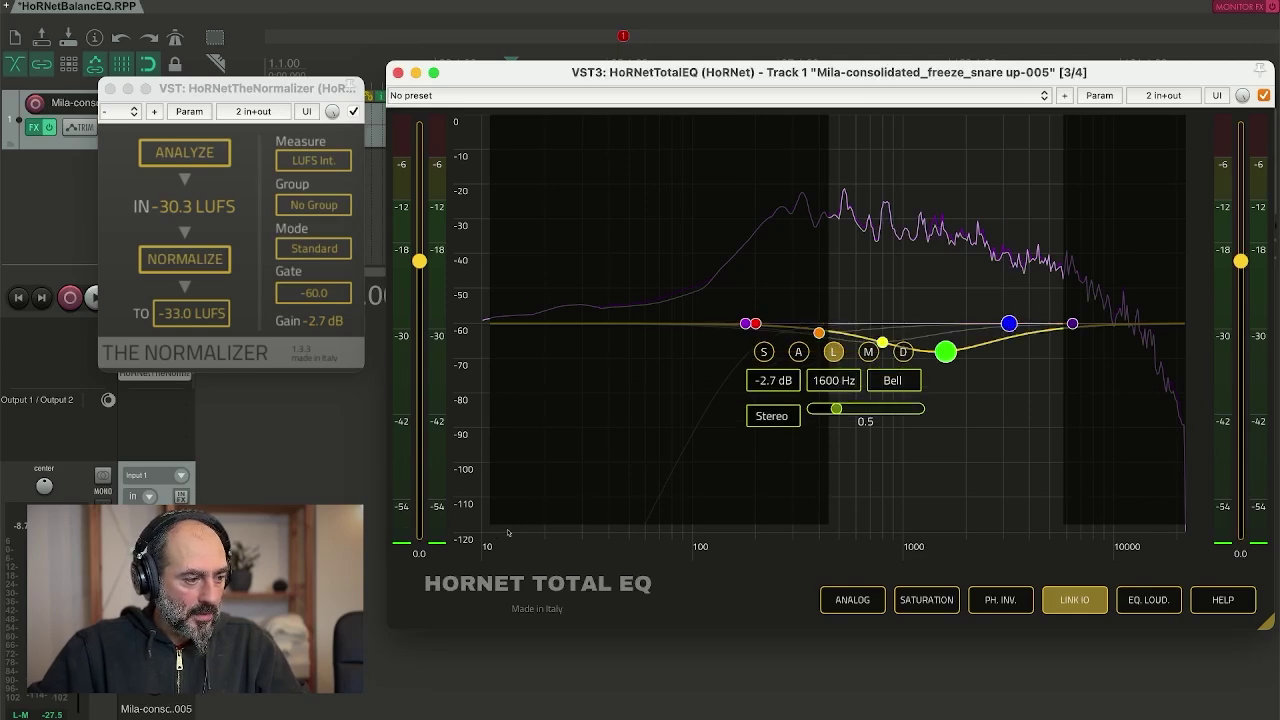
click(834, 352)
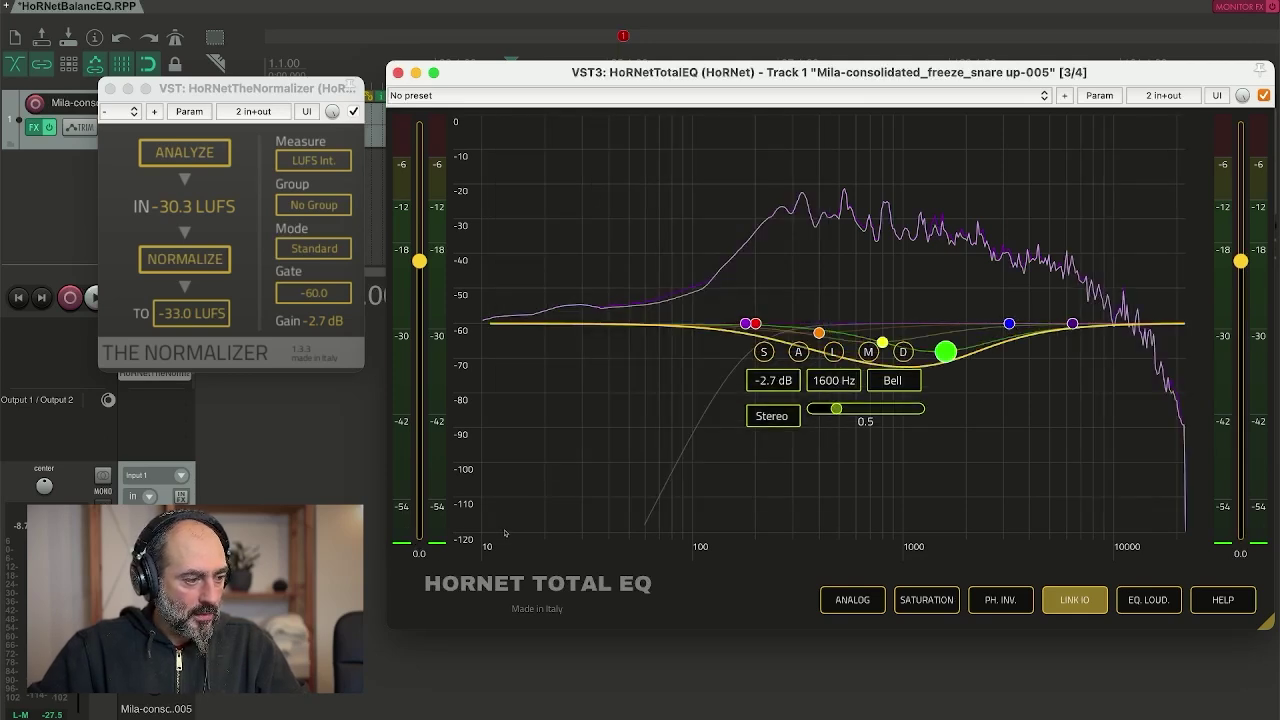
Isolate the 3200 Hz band for listening and set the Normalizer target to -34 LUFS.
click(1009, 323)
click(897, 323)
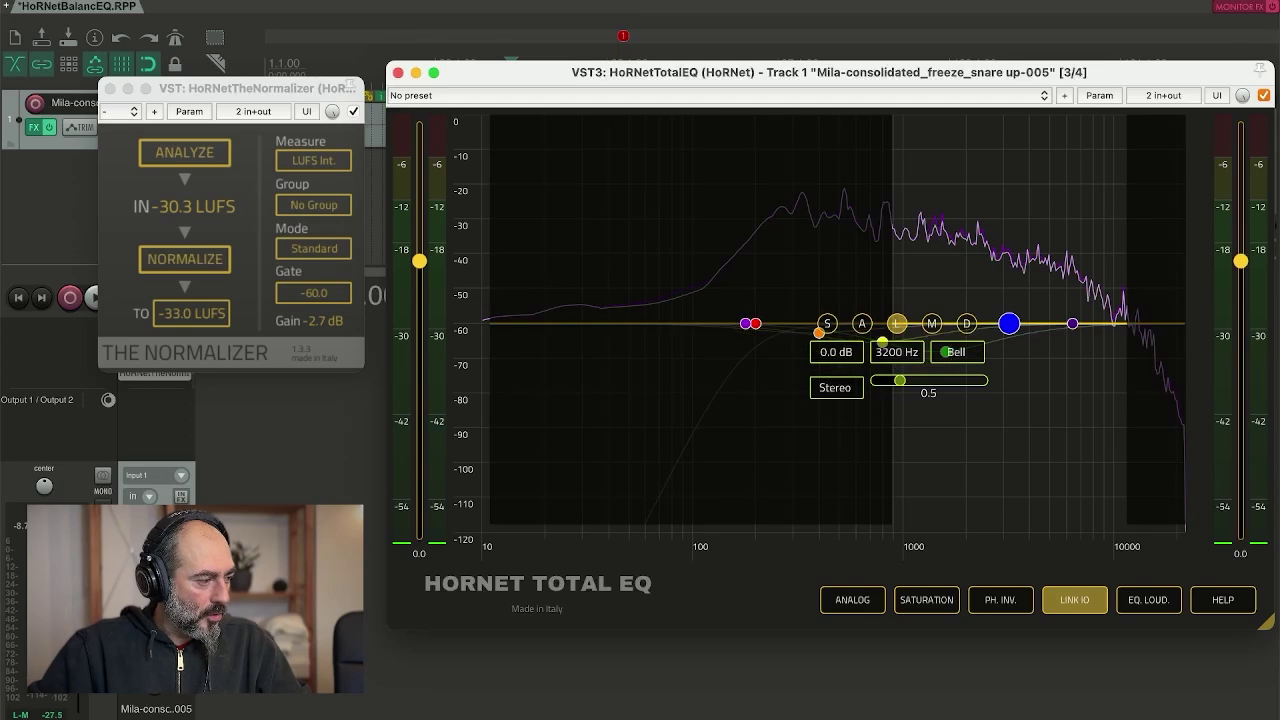
double_click(191, 313)
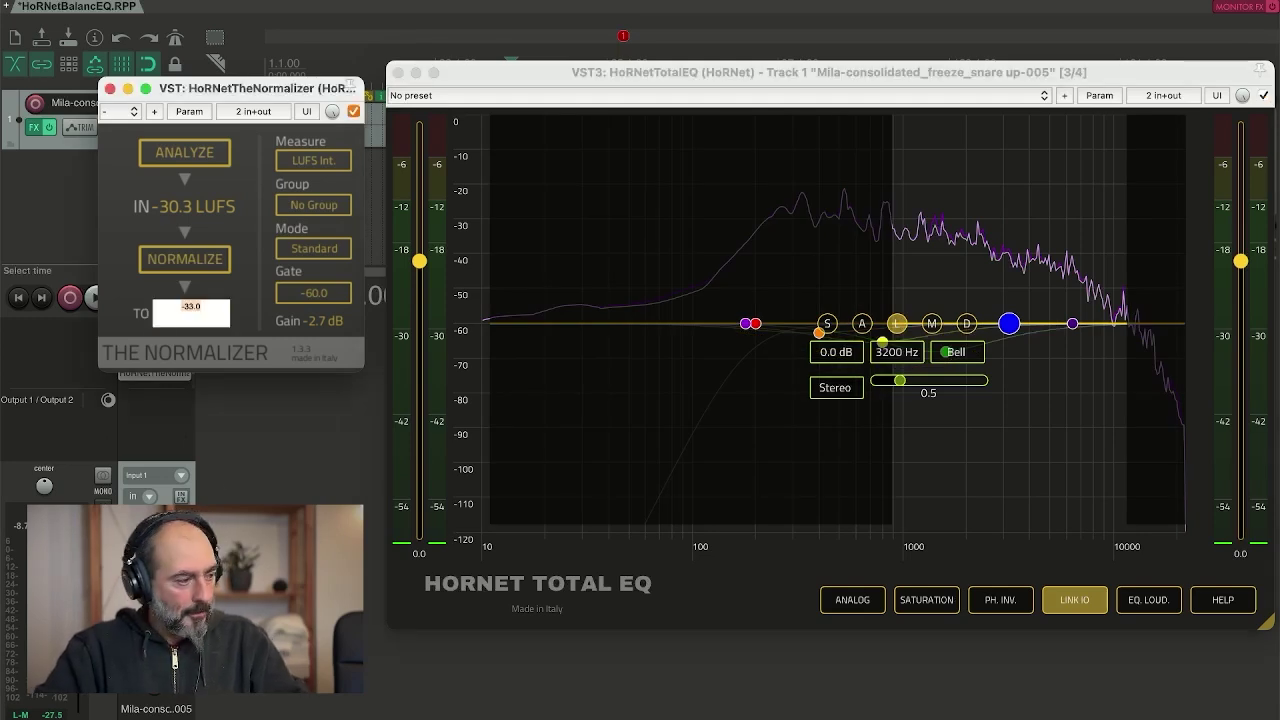
key(BackSpace)
text(-34)
key(Return)
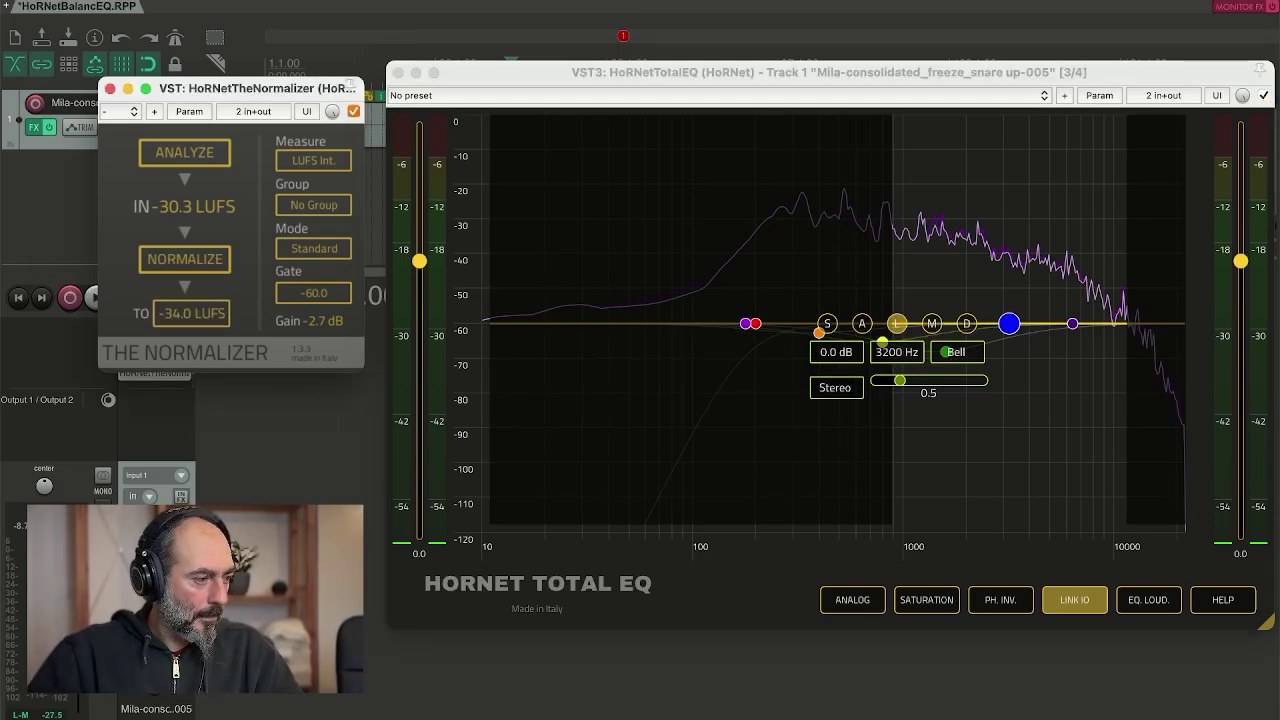
Analyze the isolated band's loudness during playback and set the 3200 Hz band's gain to -2.9 dB.
key(space)
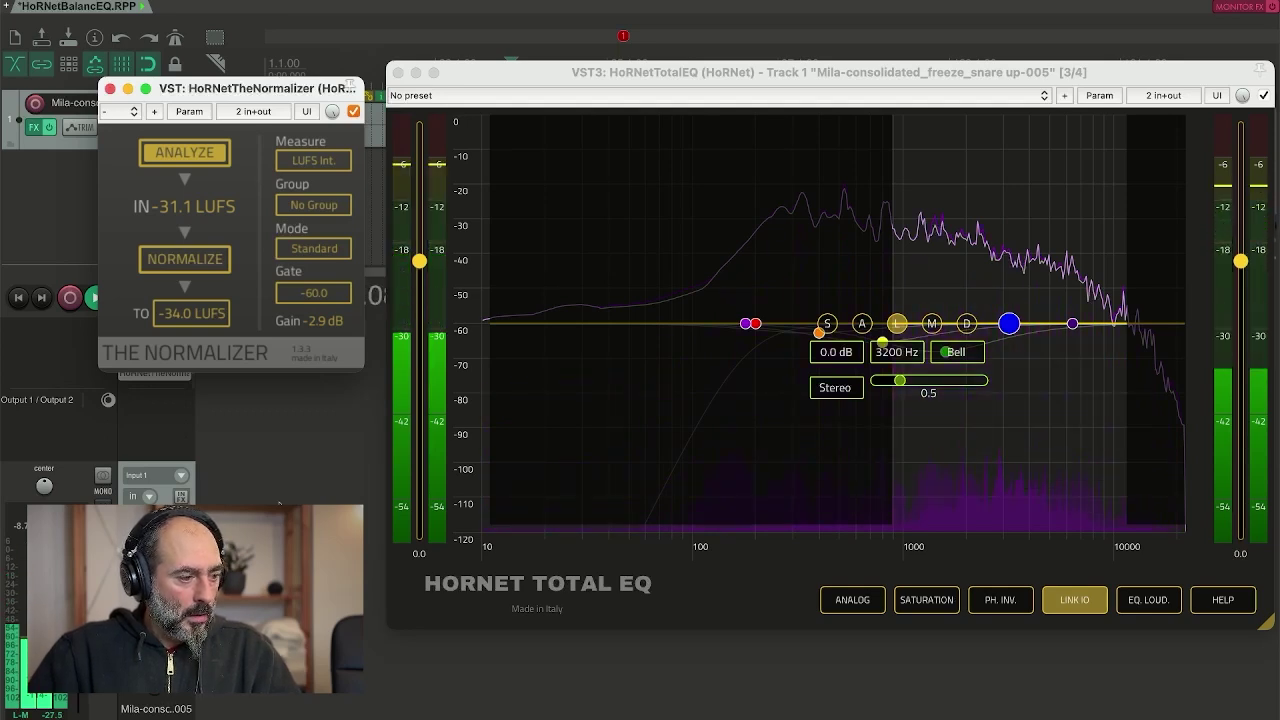
key(space)
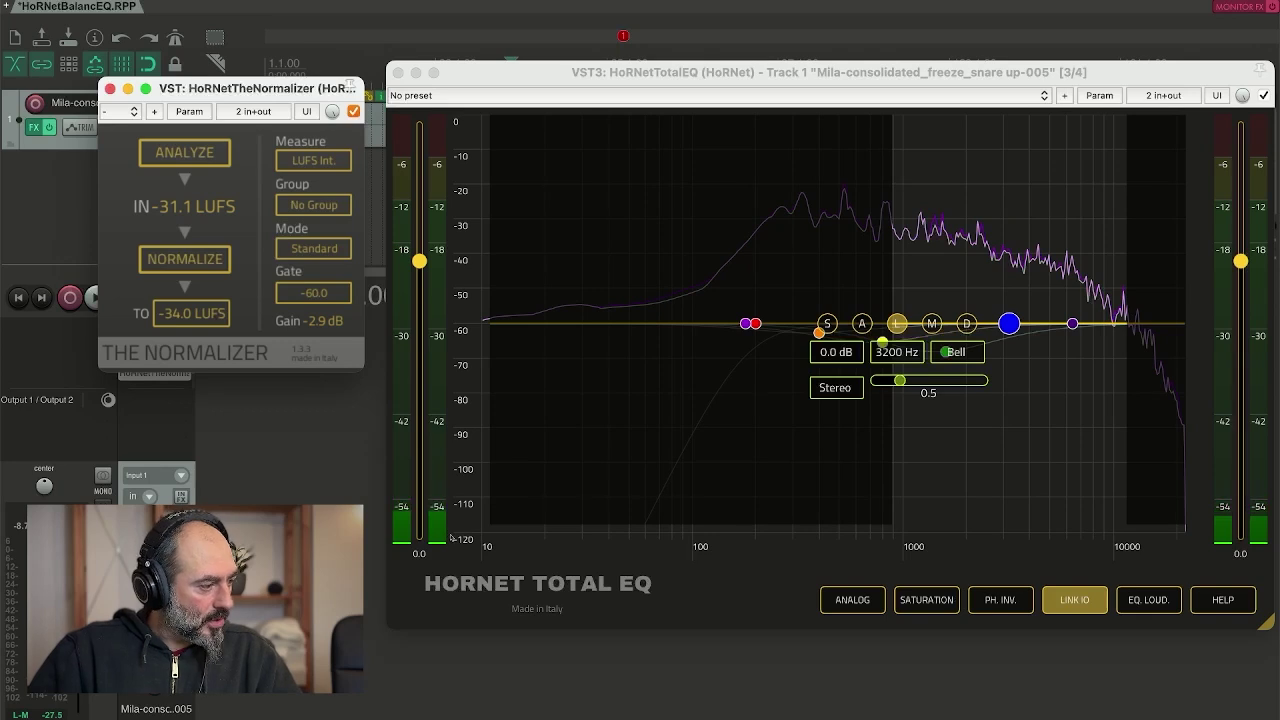
click(419, 550)
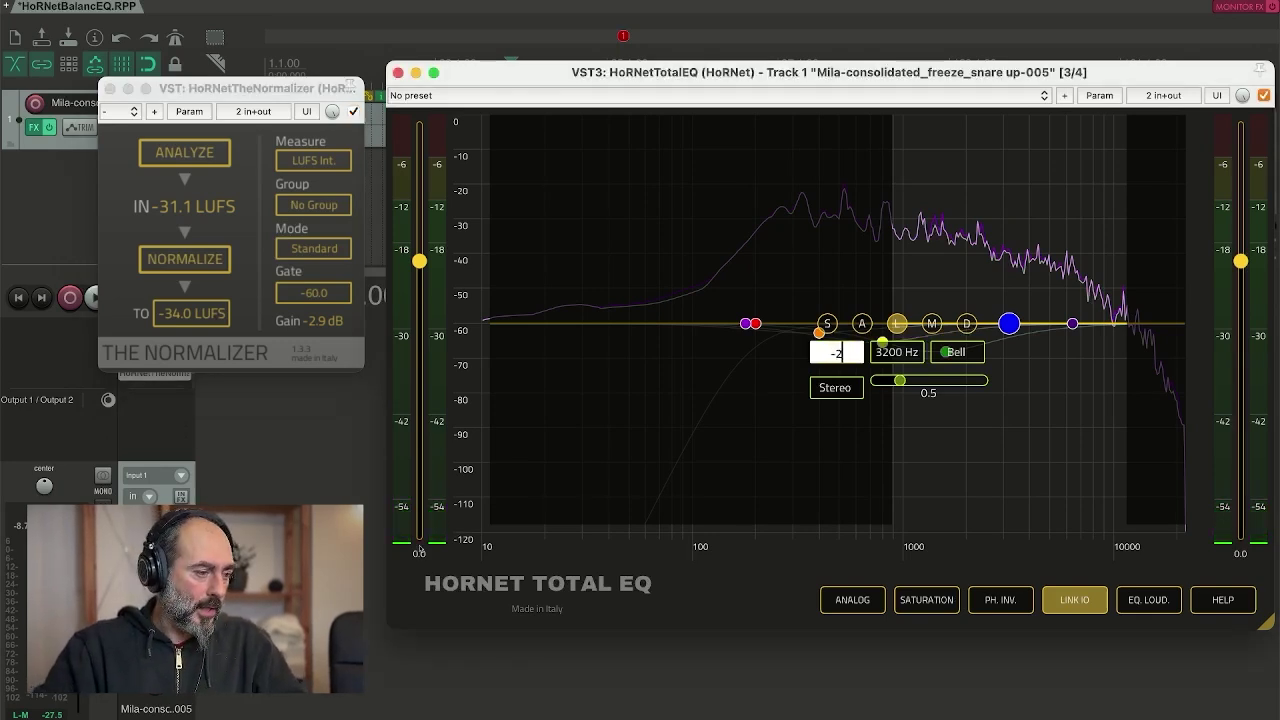
key(Return)
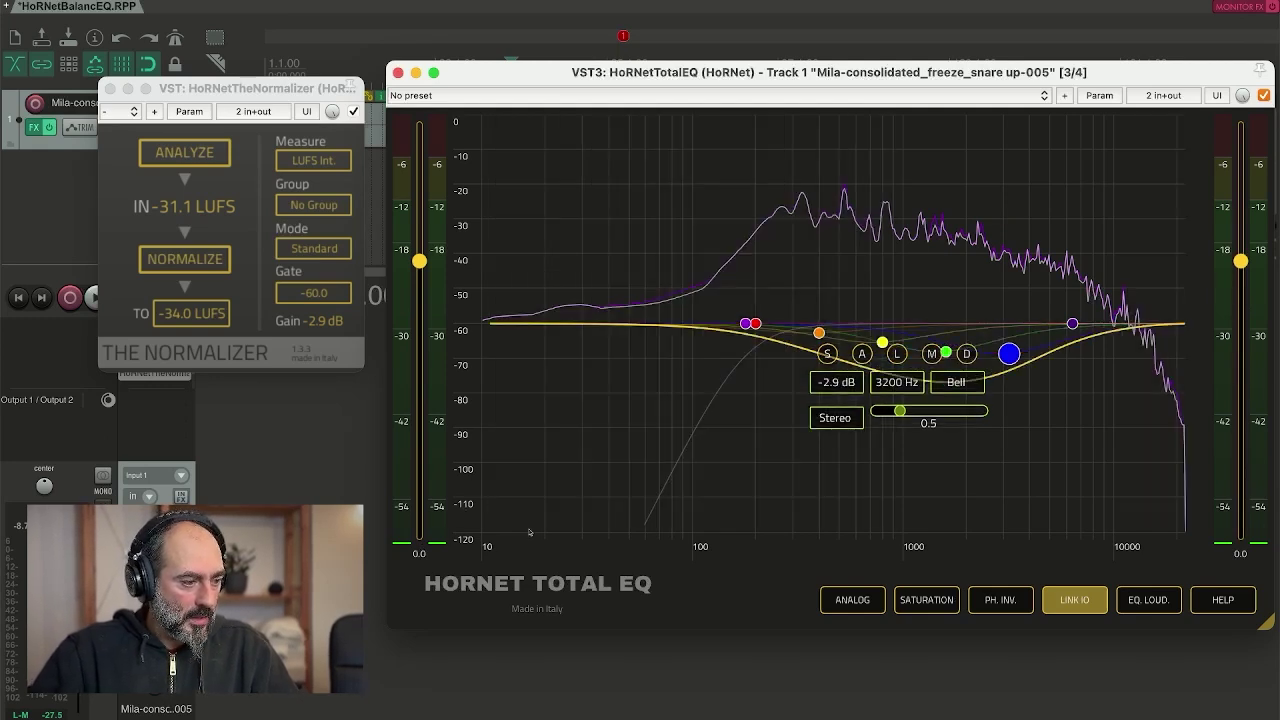
Isolate the 6400 Hz high-shelf band and analyze its loudness during playback against a Normalizer target of -36 LUFS.
key(Tab)
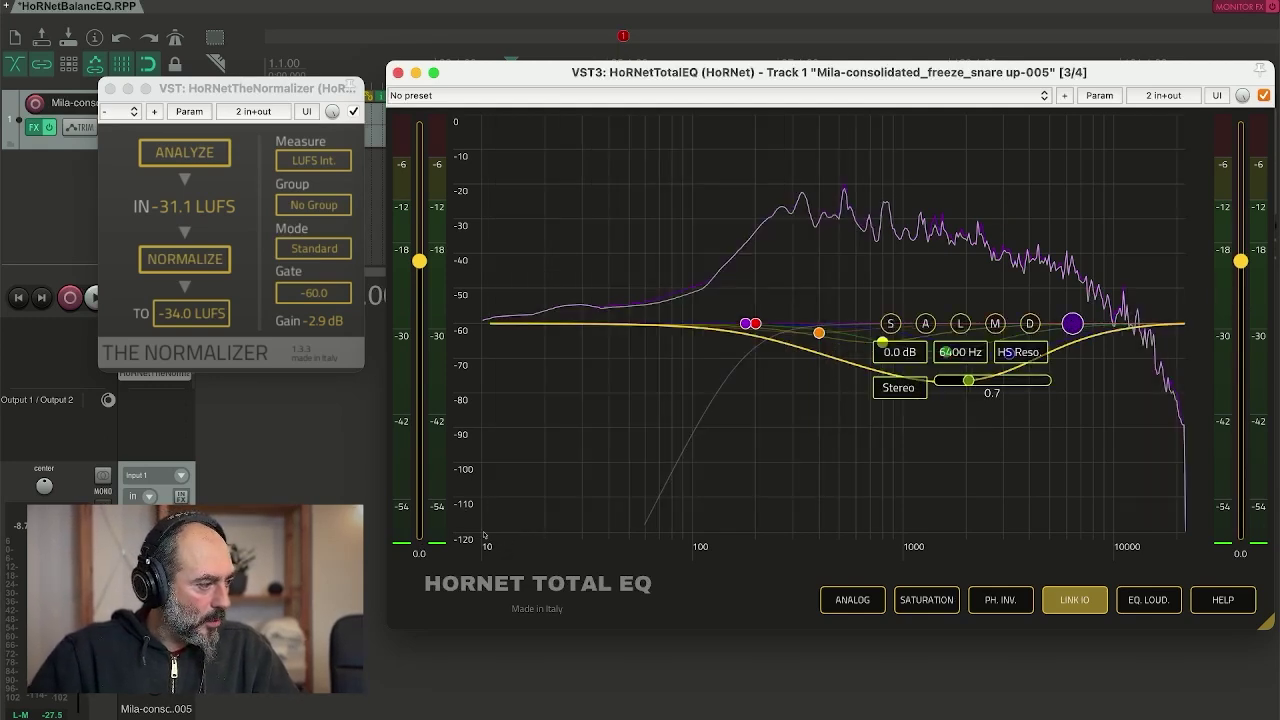
click(960, 324)
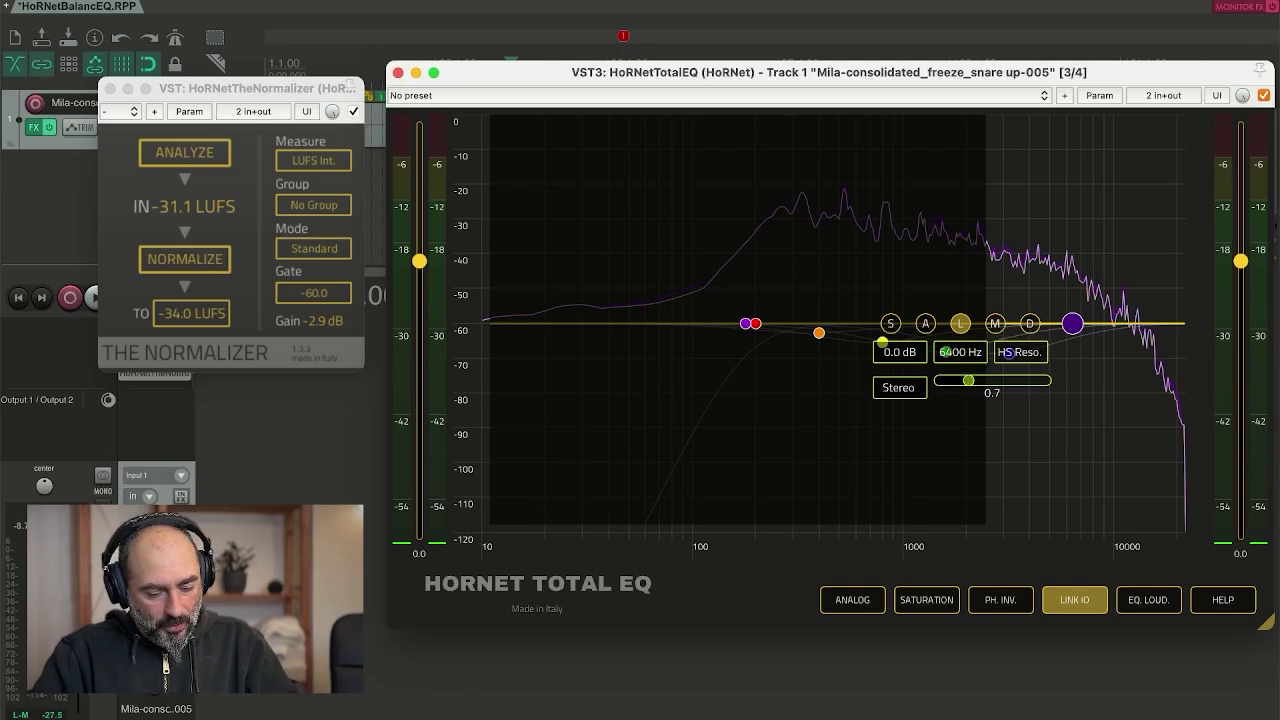
click(191, 314)
text(-36)
key(Return)
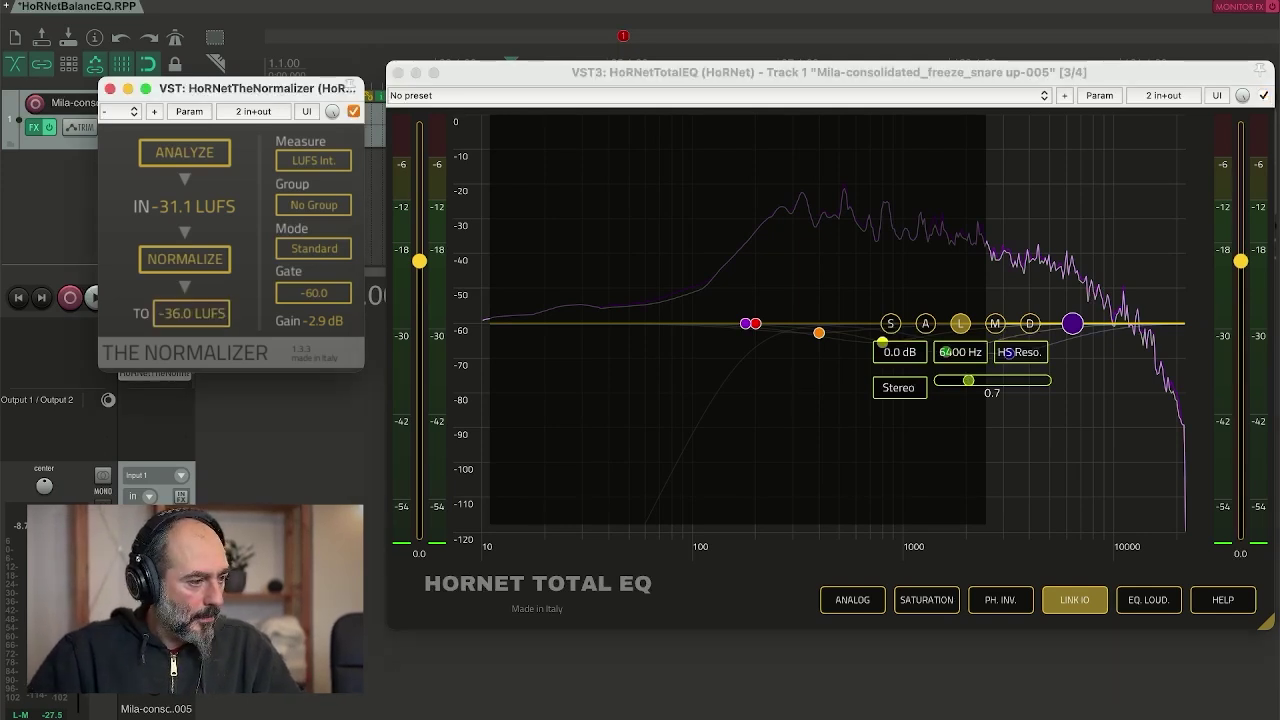
key(space)
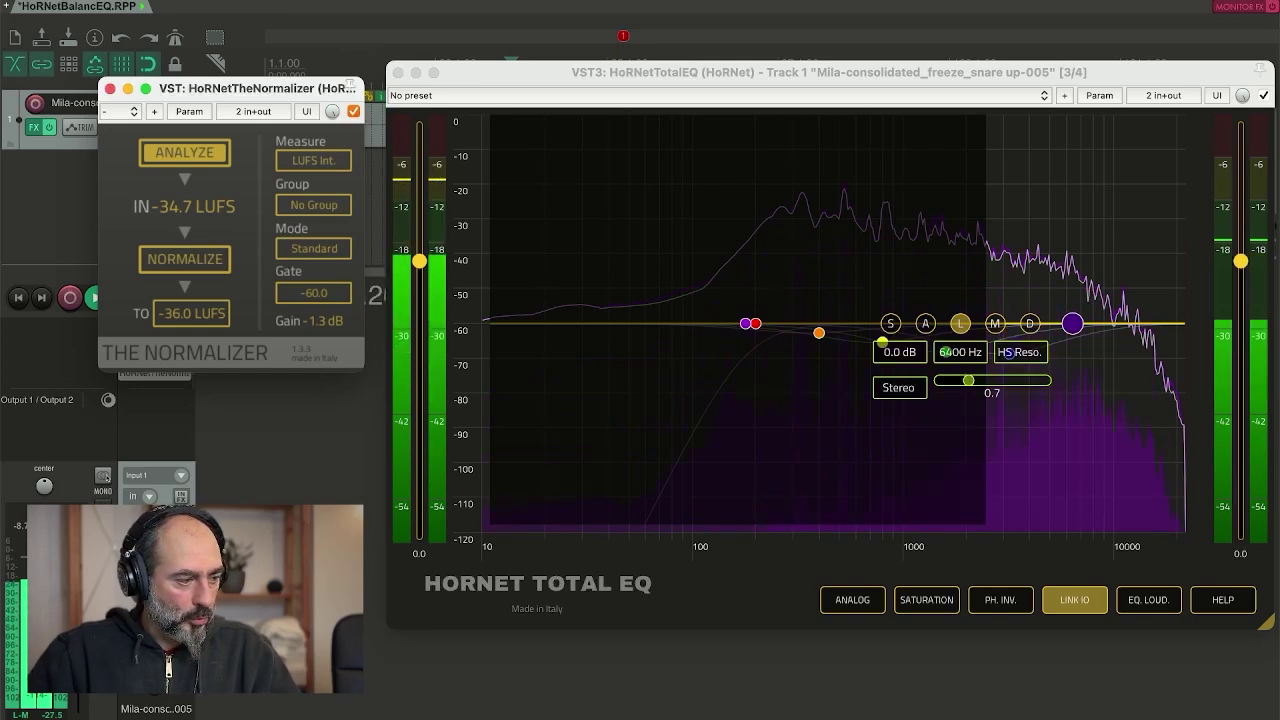
Set the 6400 Hz band's gain to -1.3 dB and turn off its isolated listening.
click(451, 549)
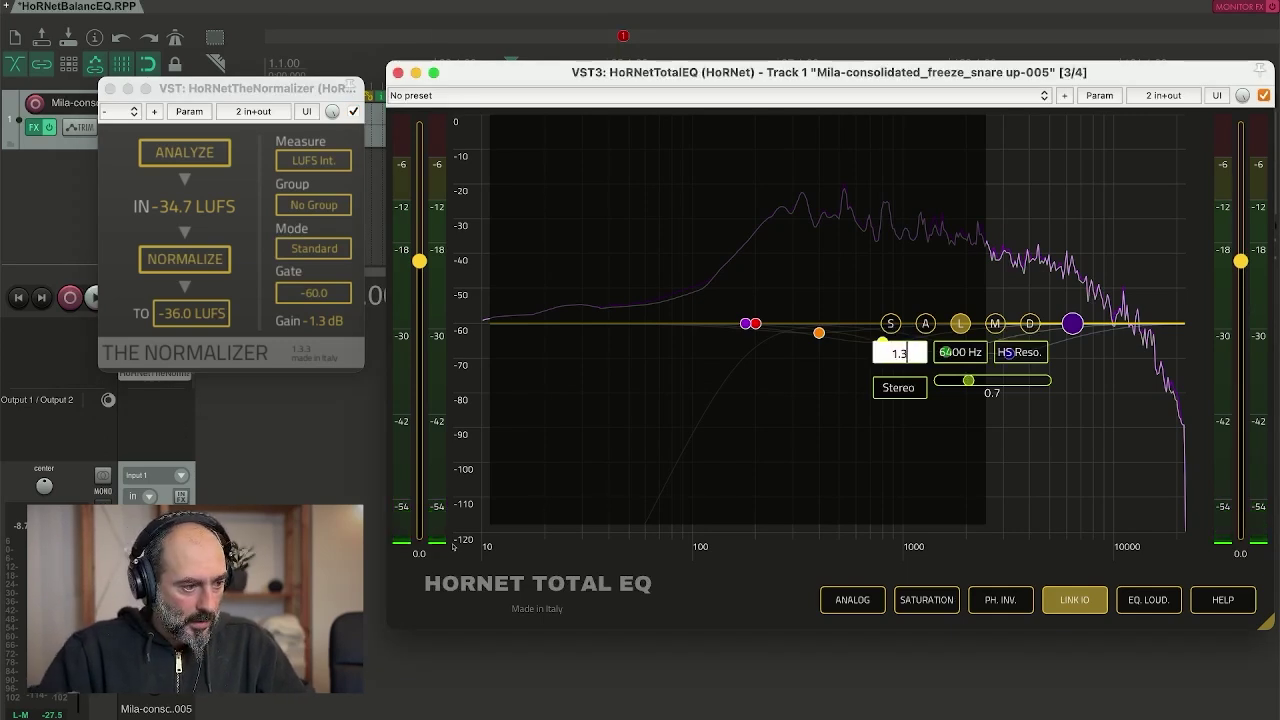
key(Return)
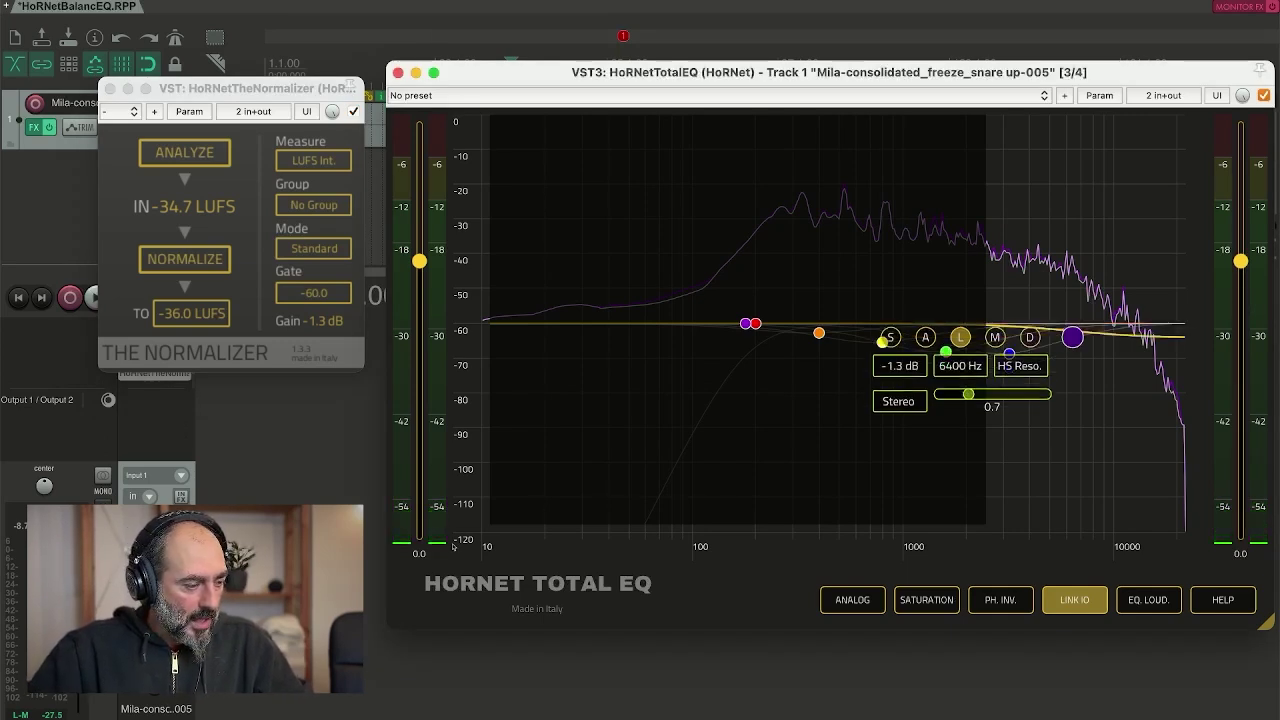
click(960, 337)
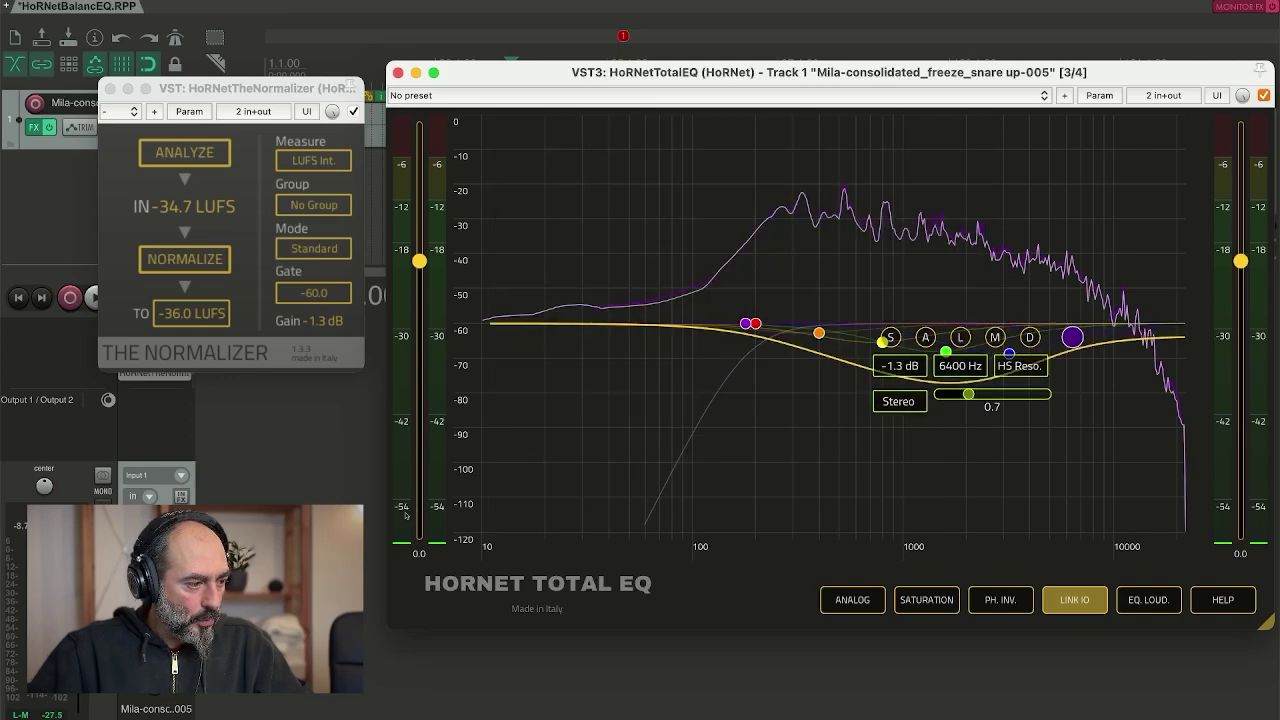
Isolate the 200 Hz low-shelf band and analyze its loudness during playback against a Normalizer target of -27 LUFS.
click(755, 323)
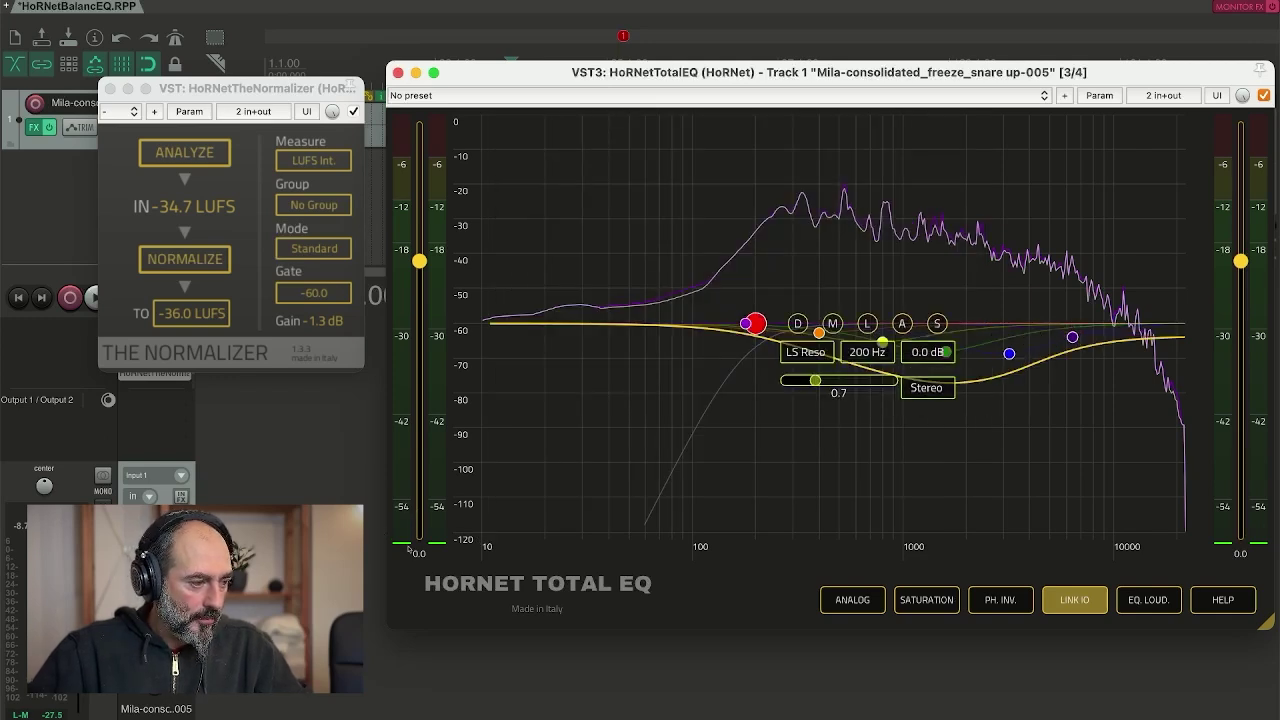
click(867, 323)
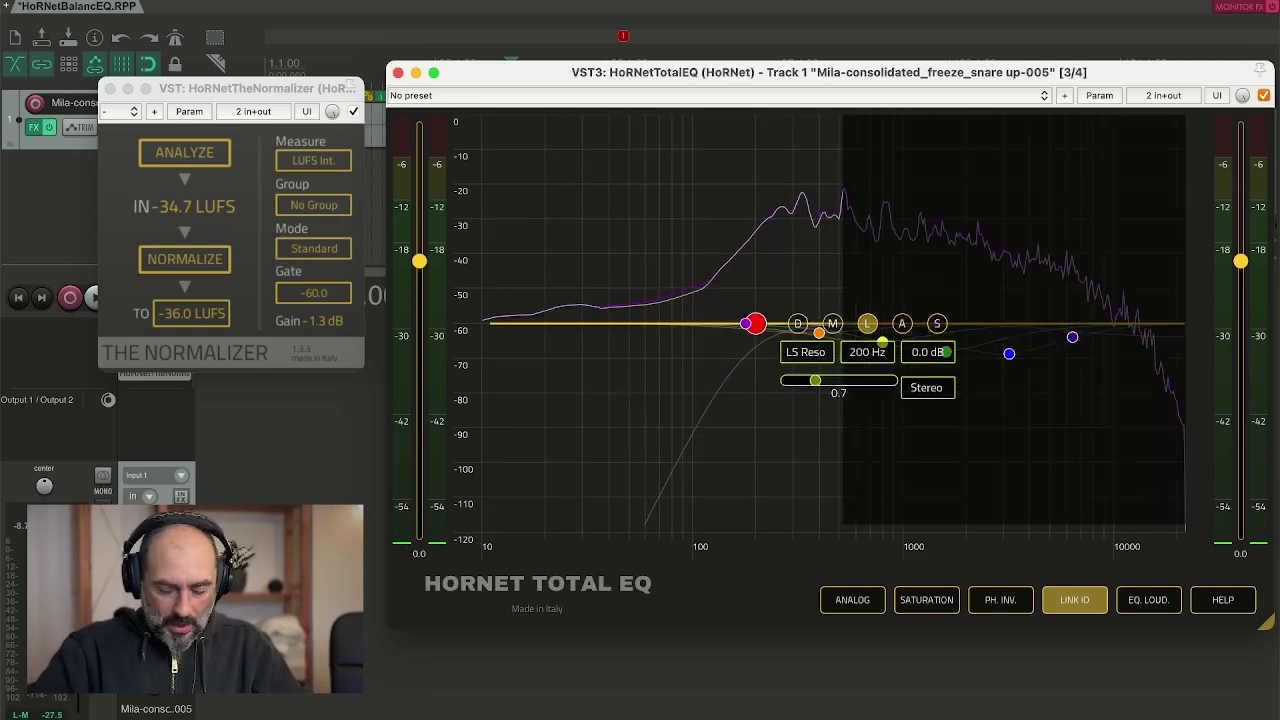
double_click(191, 313)
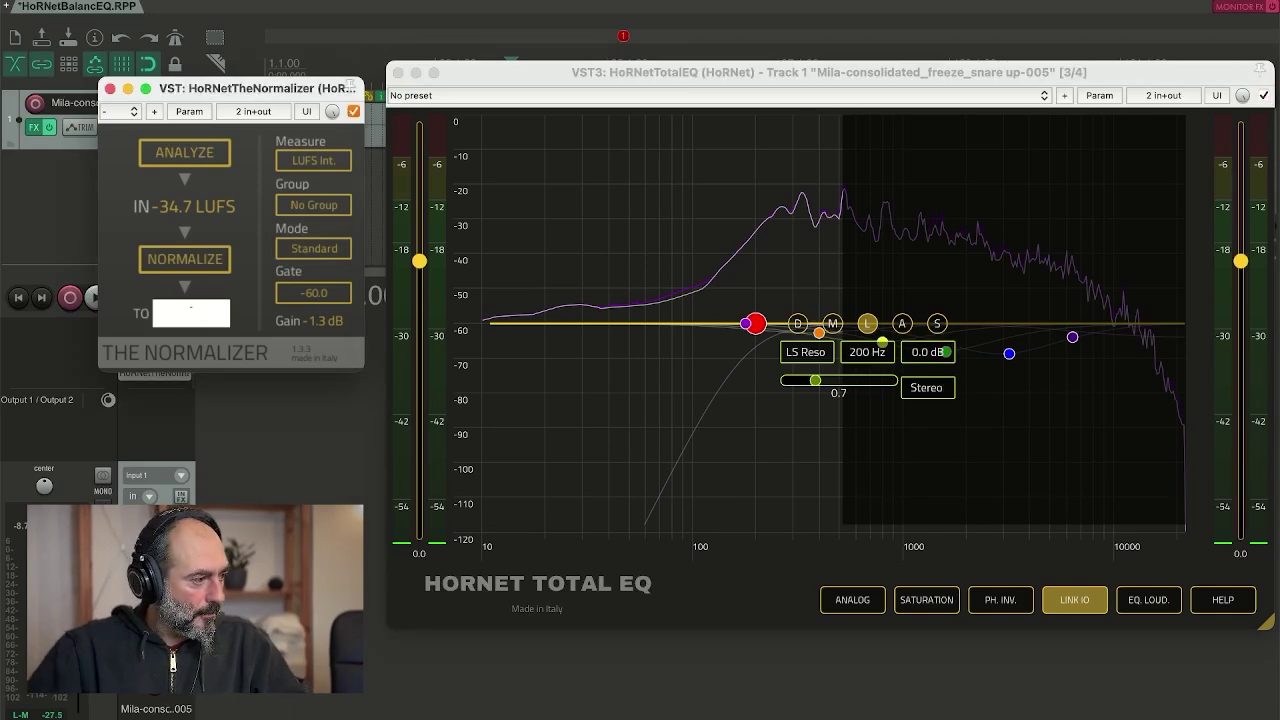
text(-27)
key(Return)
key(space)
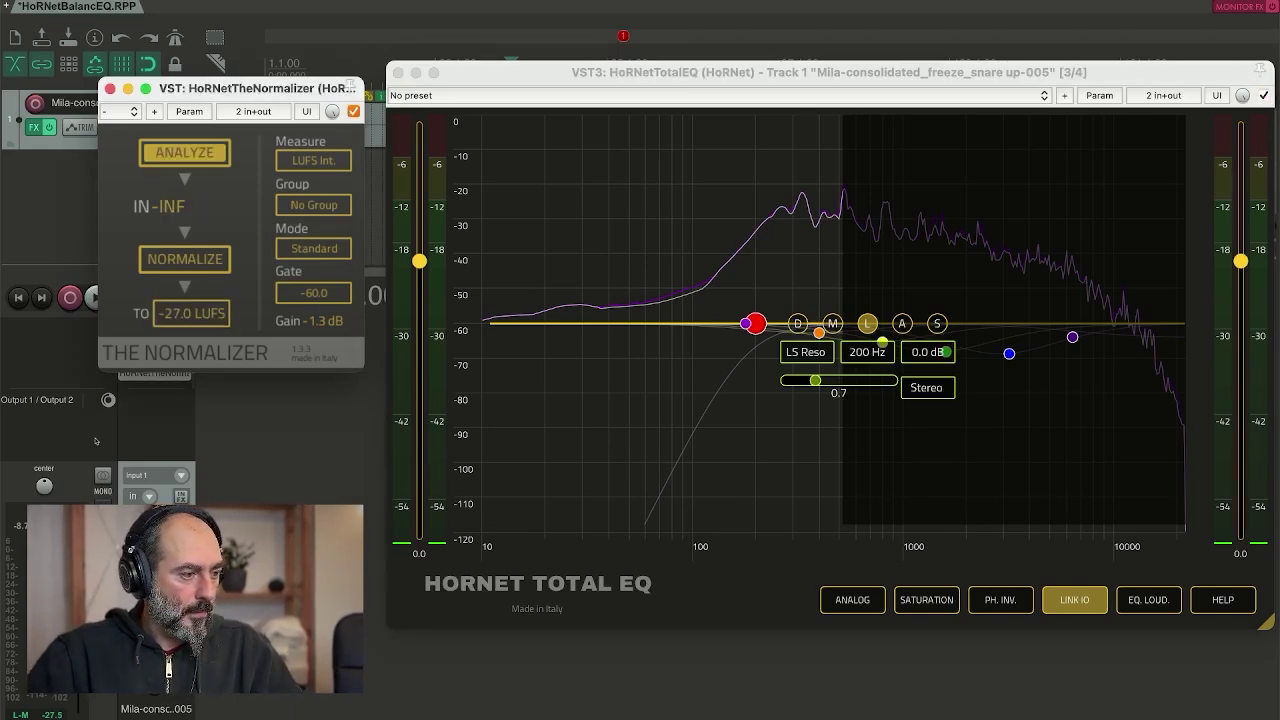
key(space)
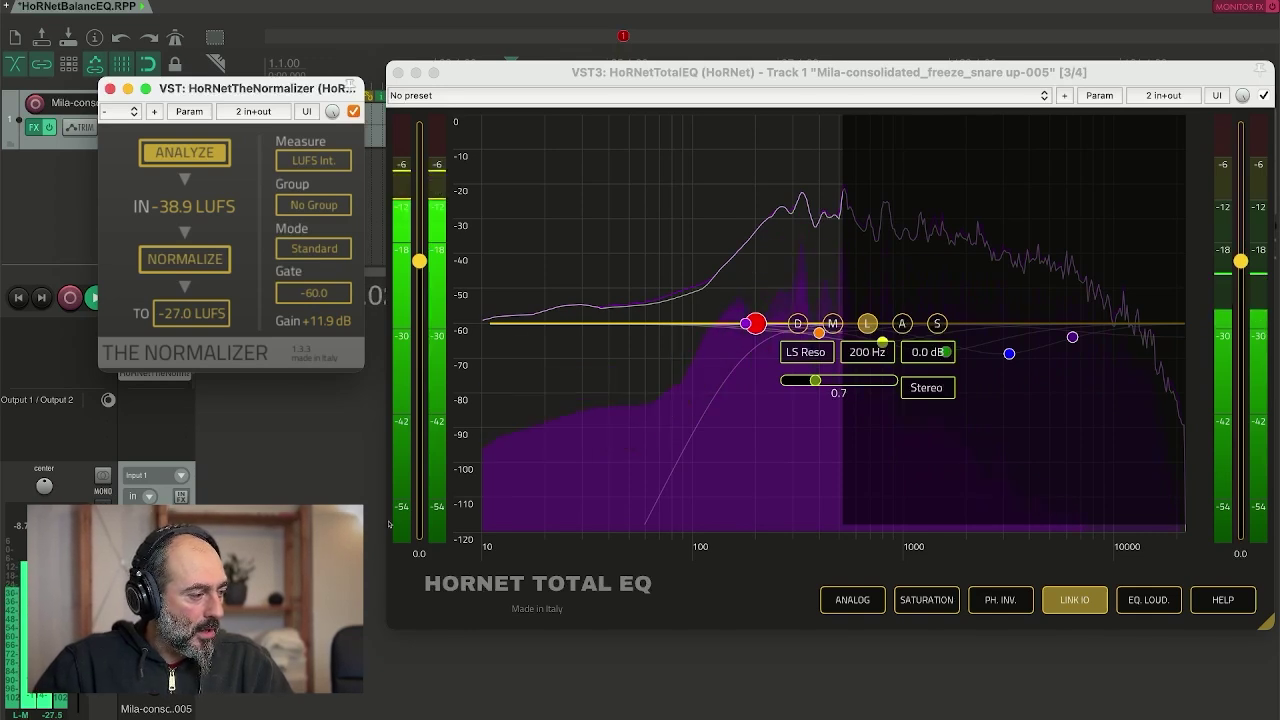
key(space)
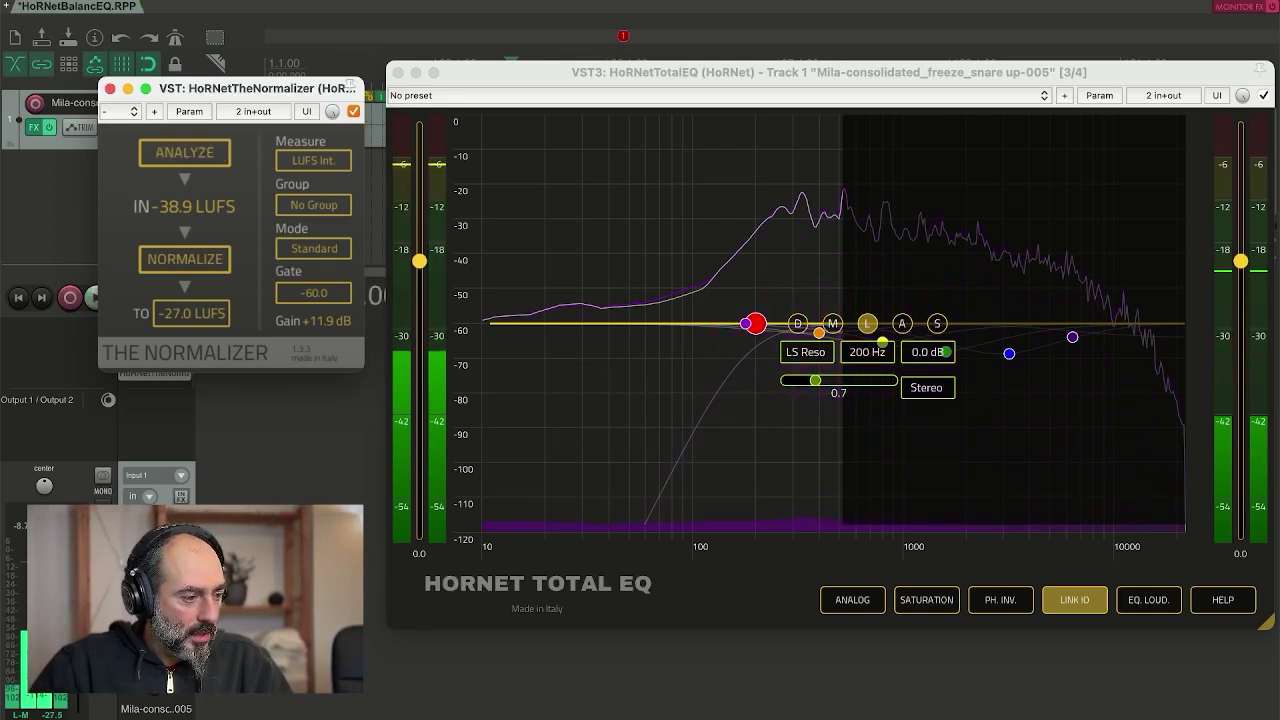
Set the 200 Hz low-shelf band's gain to 11.9 dB.
click(459, 546)
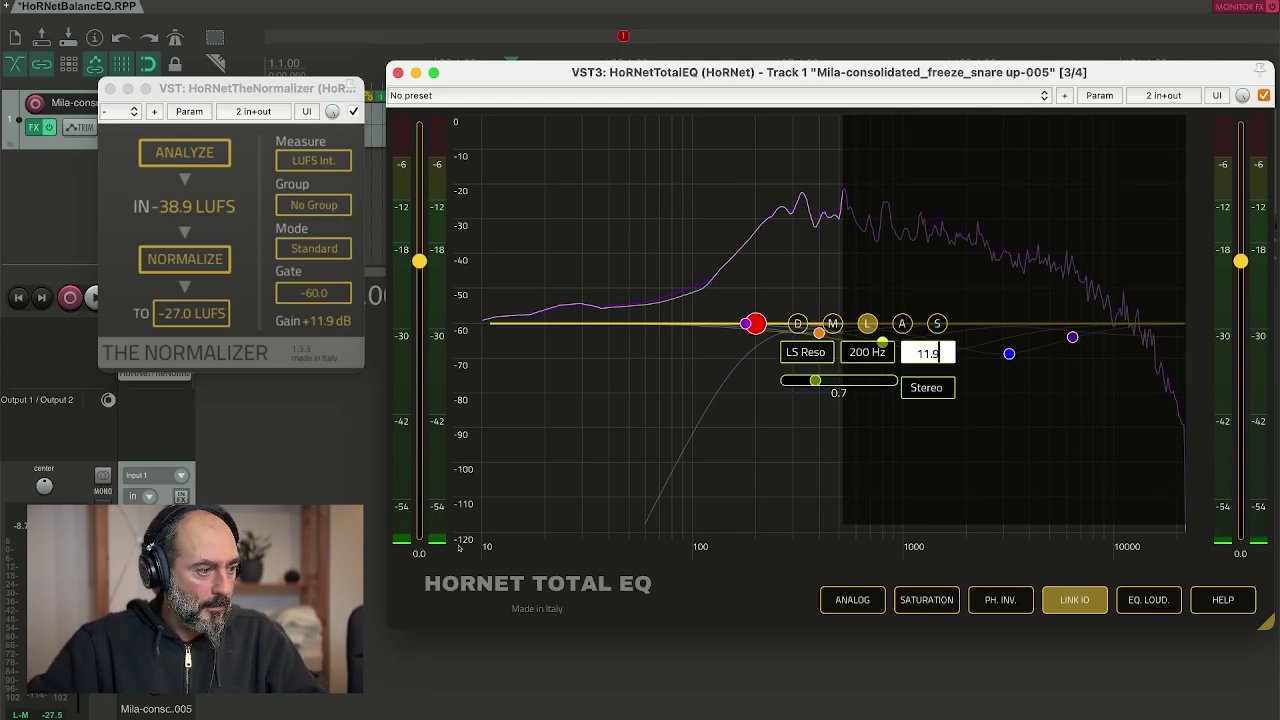
key(Return)
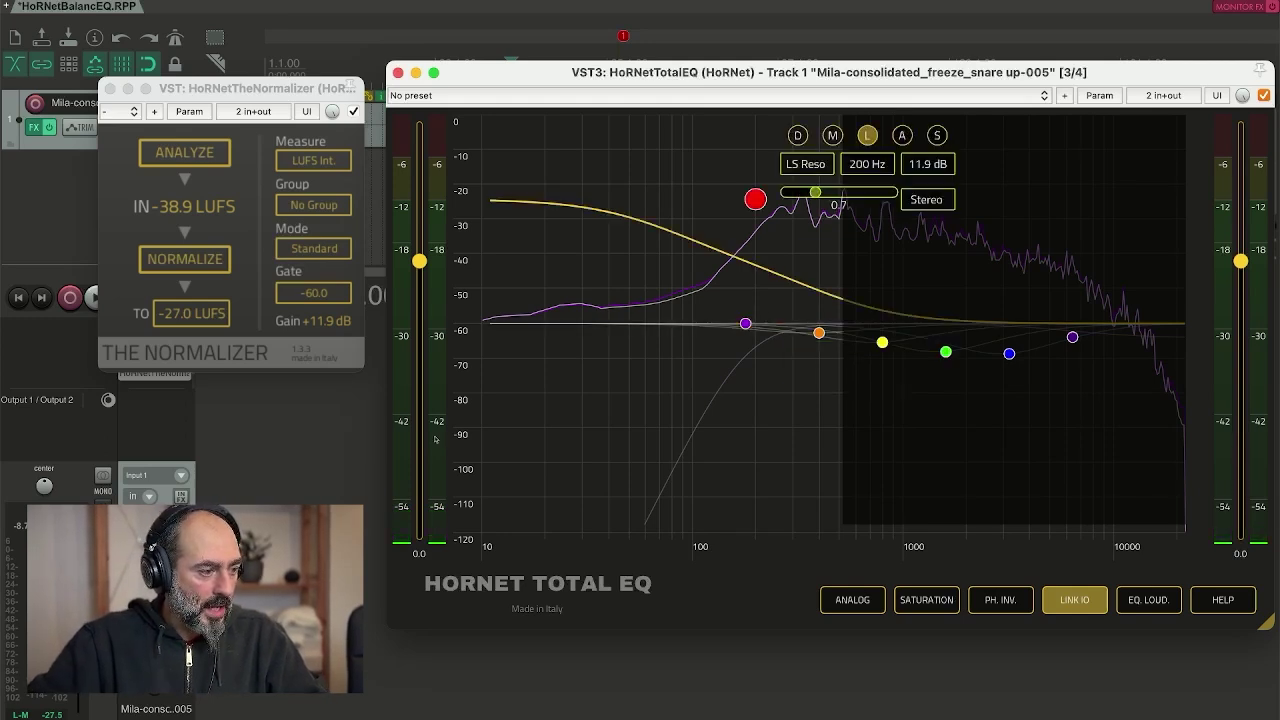
Turn off the 200 Hz band's isolated listening and activate the purple high-pass band.
click(867, 135)
mouse_move(745, 323)
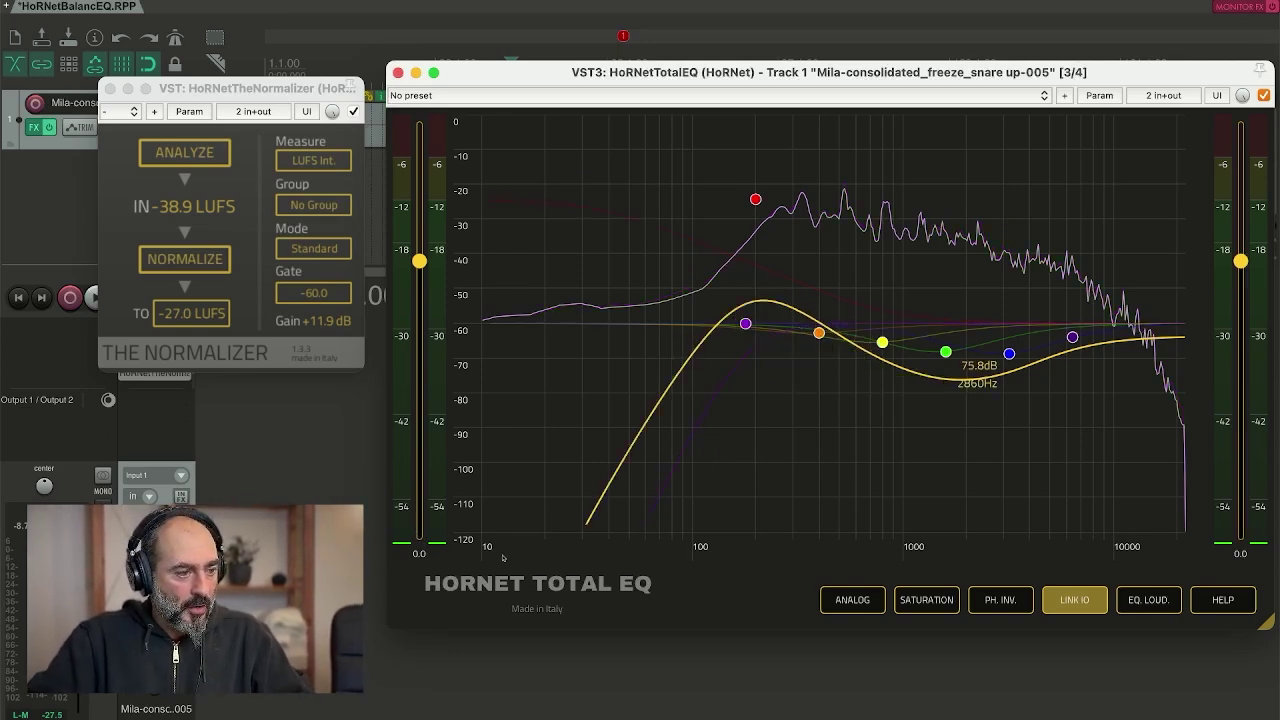
Compare the snare with the TotalEQ bypassed and enabled during playback, leaving the EQ enabled when playback stops.
click(1264, 95)
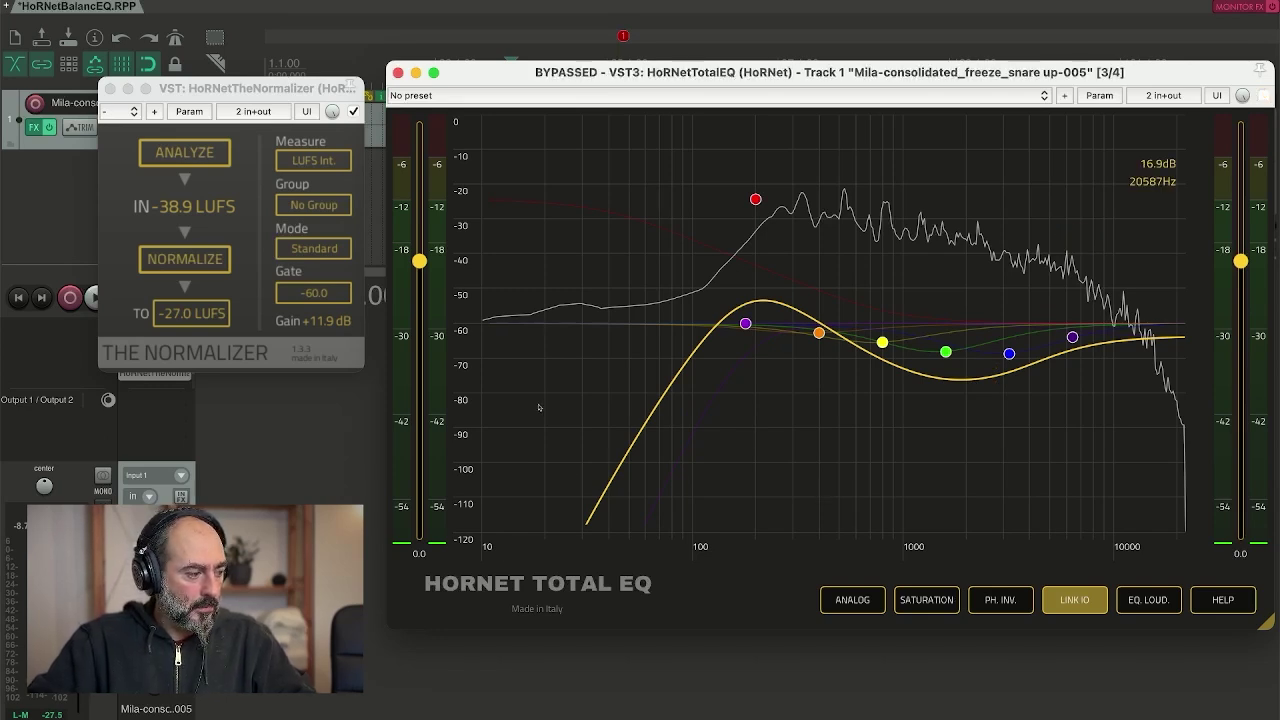
key(space)
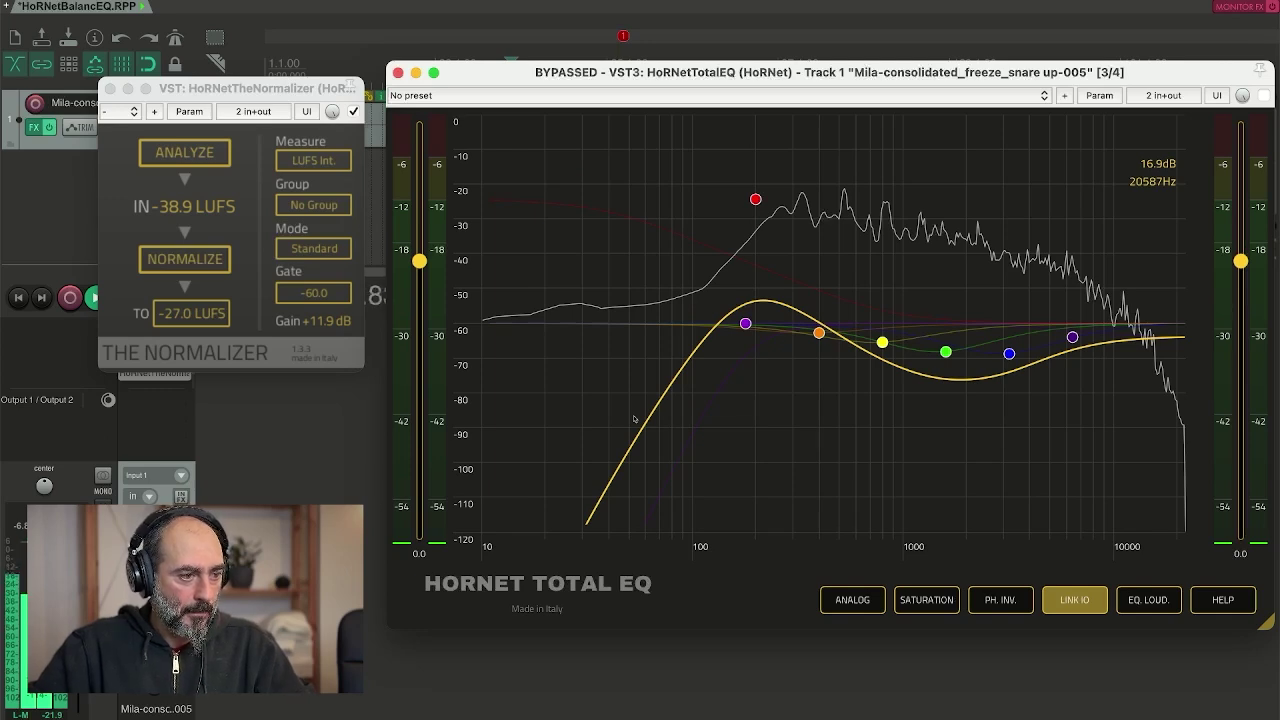
key(super+b)
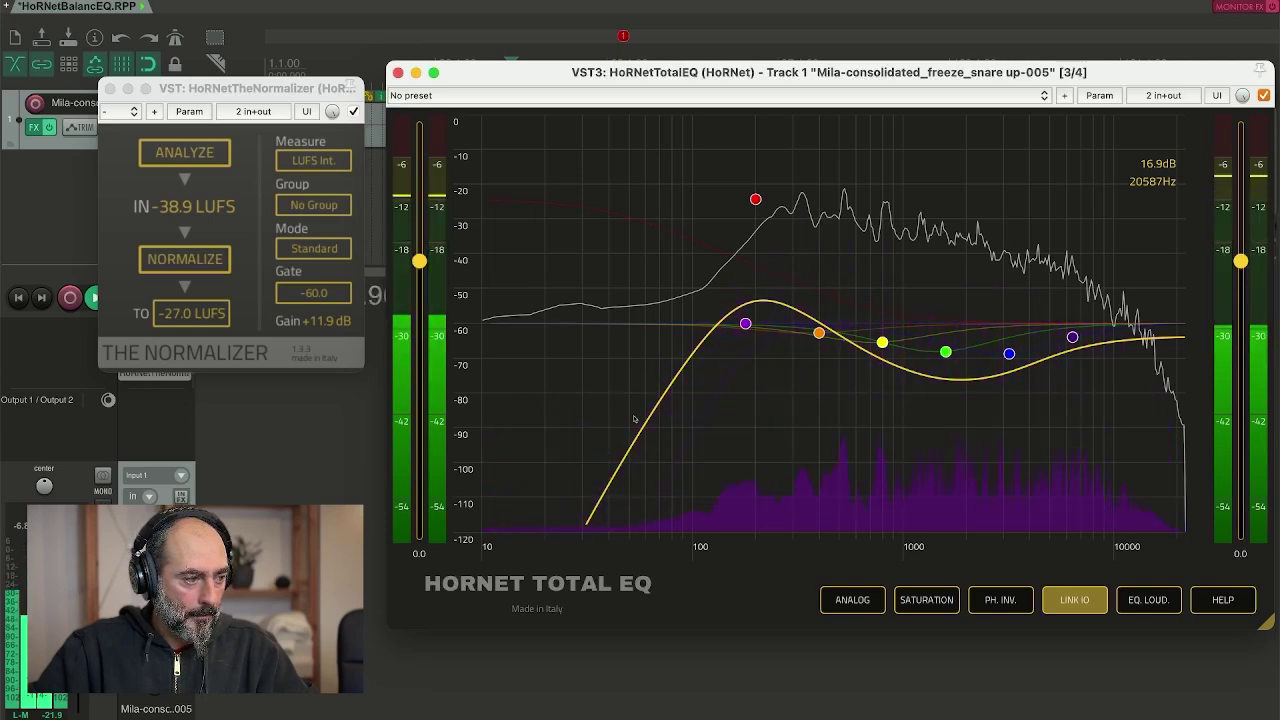
key(super+b)
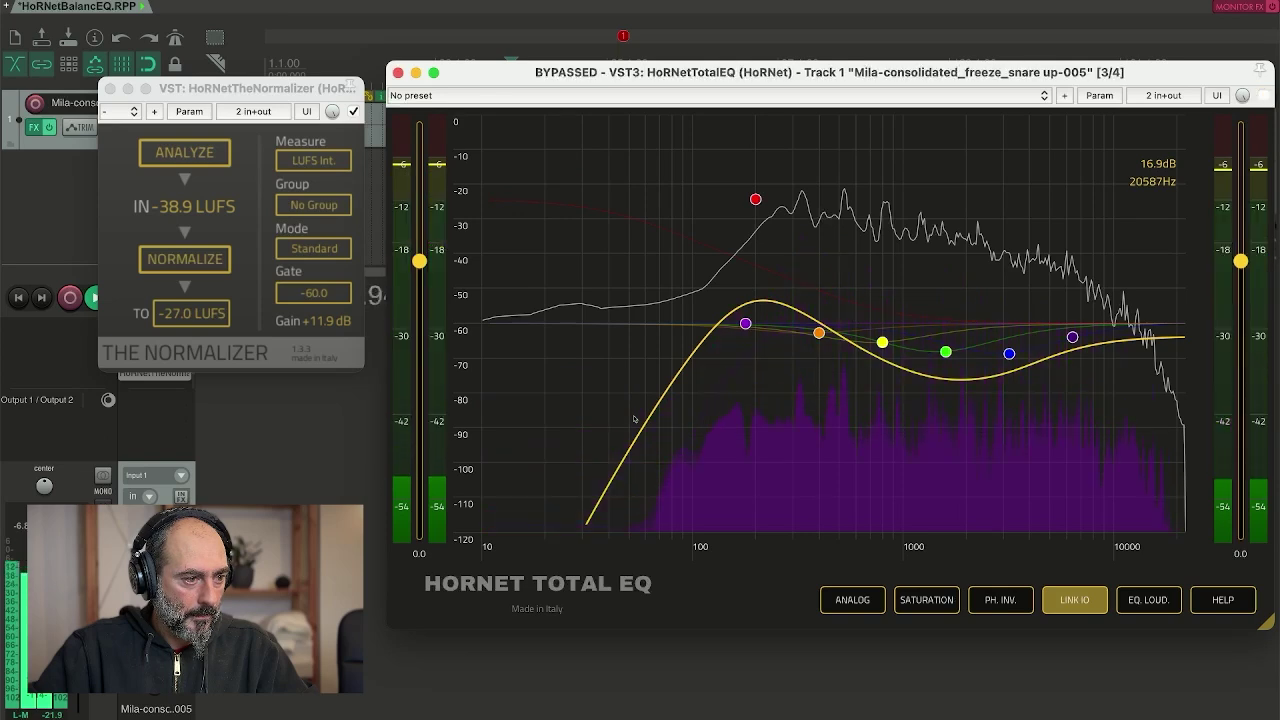
key(b)
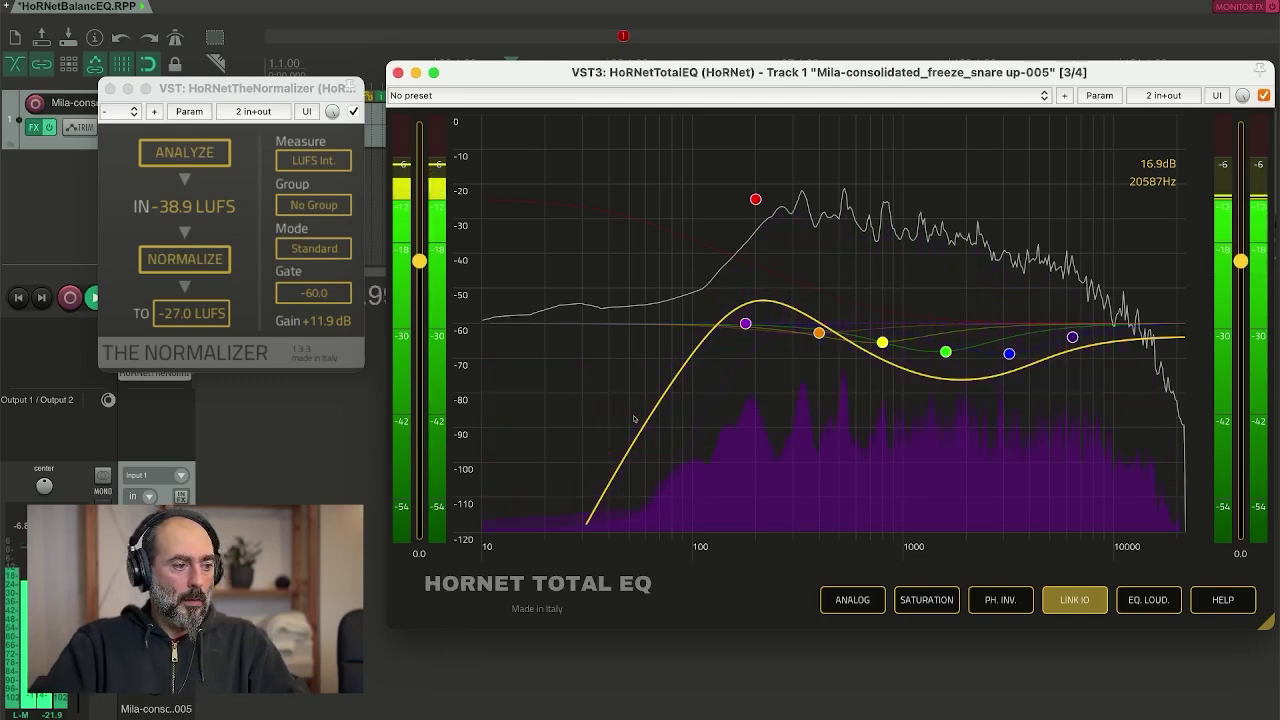
key(space)
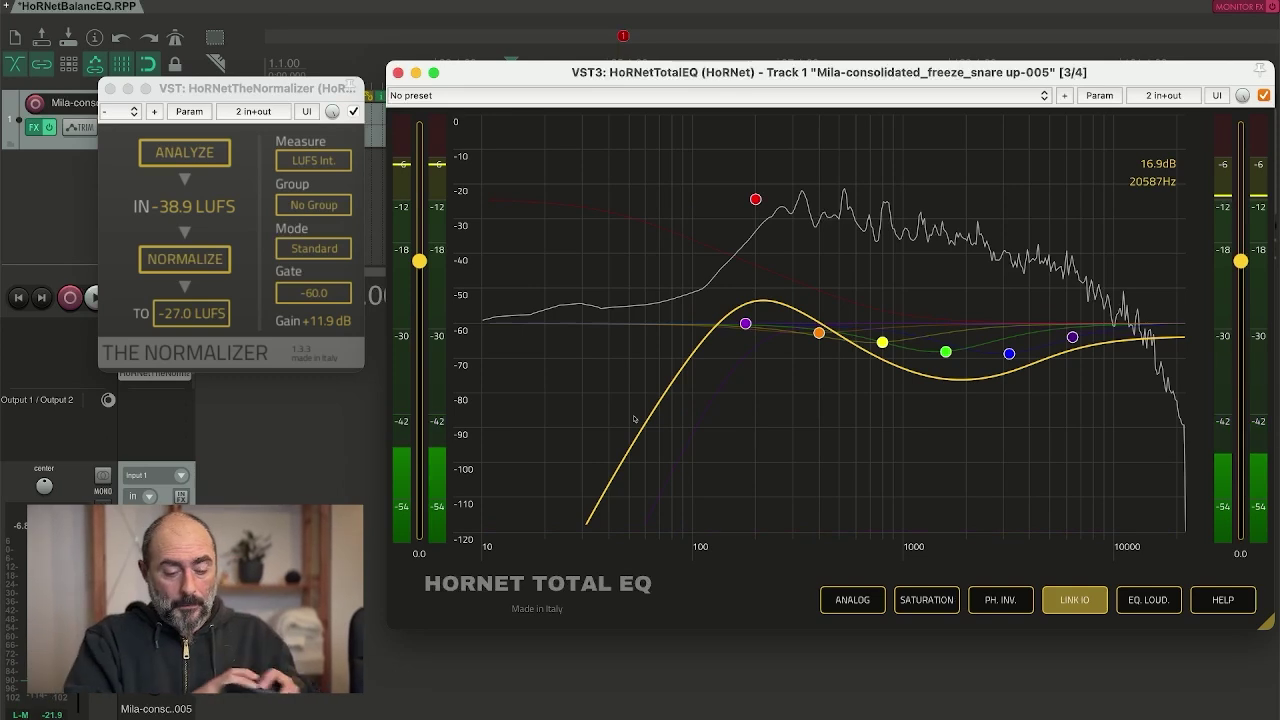